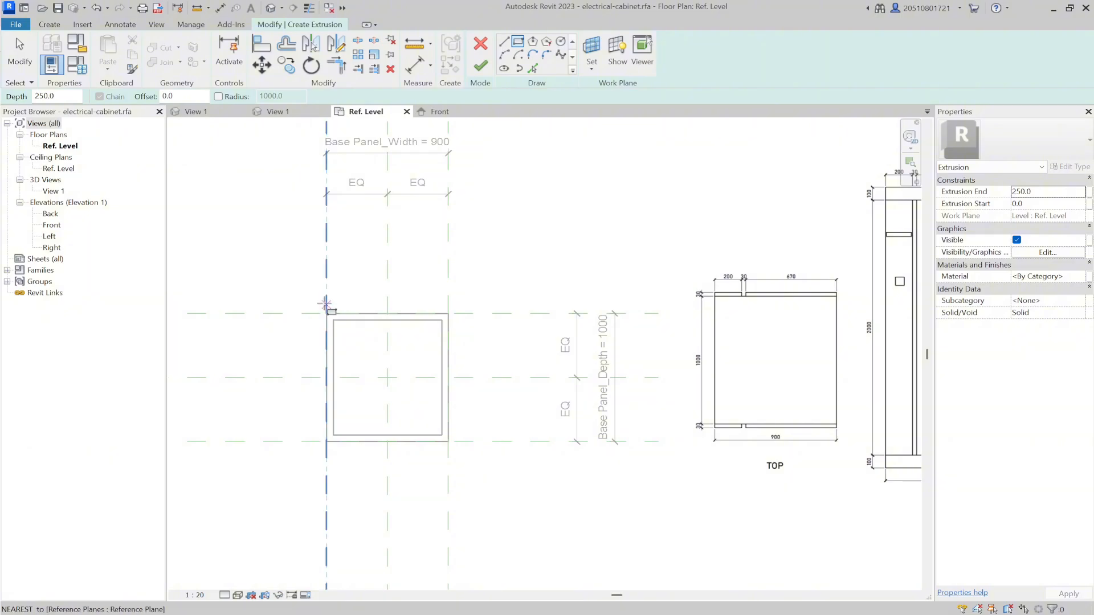
# - Sketch a rectangle about 1120 × 1220 mm around the base panel, then align and lock its four sides to the outer reference planes
pyautogui.click(312, 302)
pyautogui.click(464, 457)
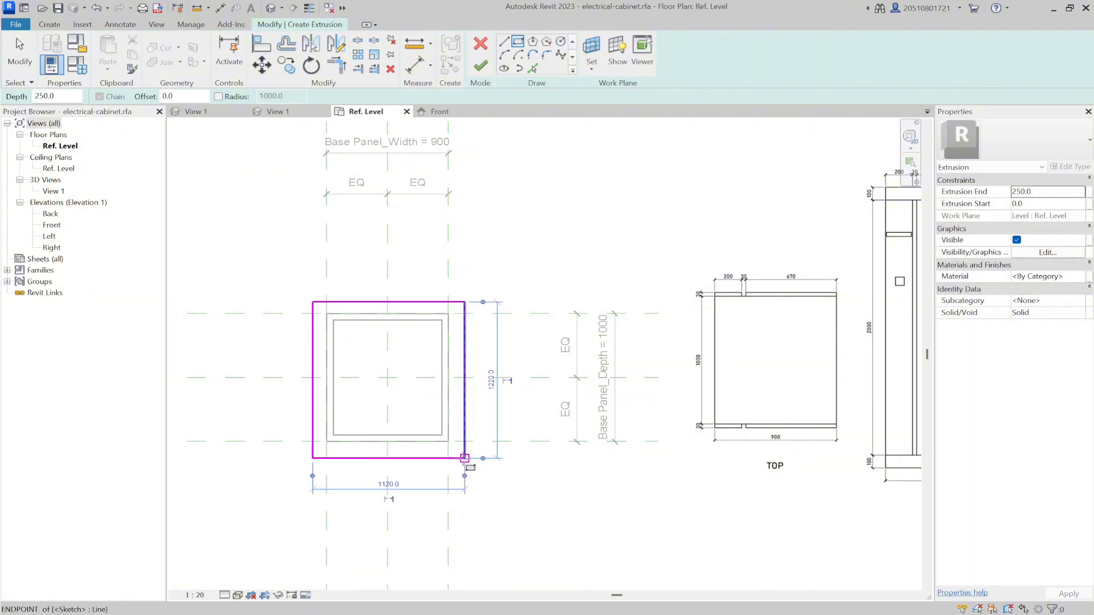
pyautogui.click(261, 44)
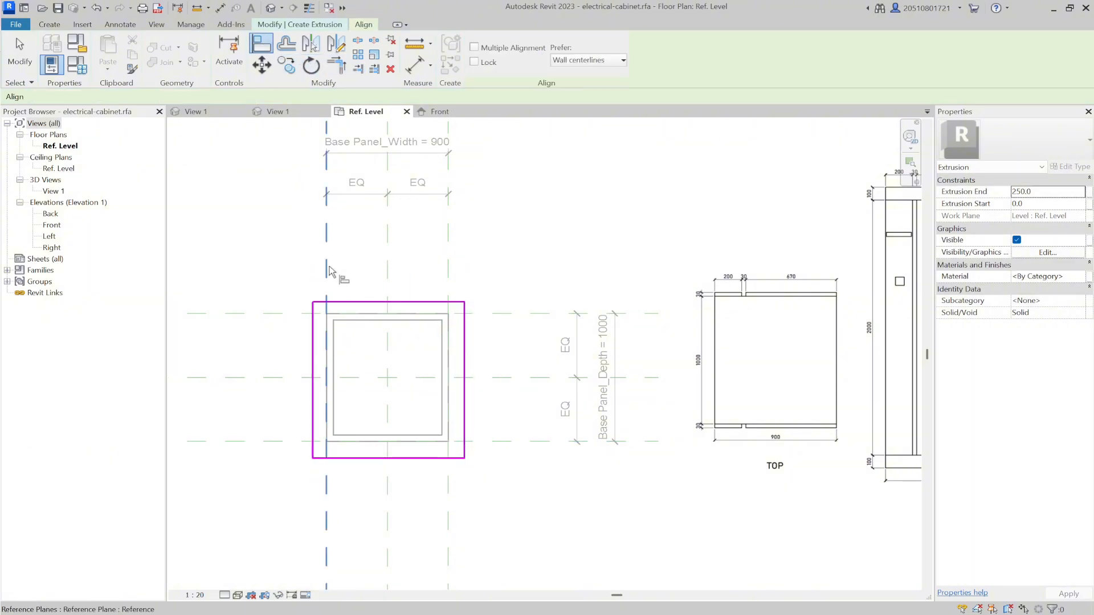
pyautogui.click(326, 342)
pyautogui.click(312, 342)
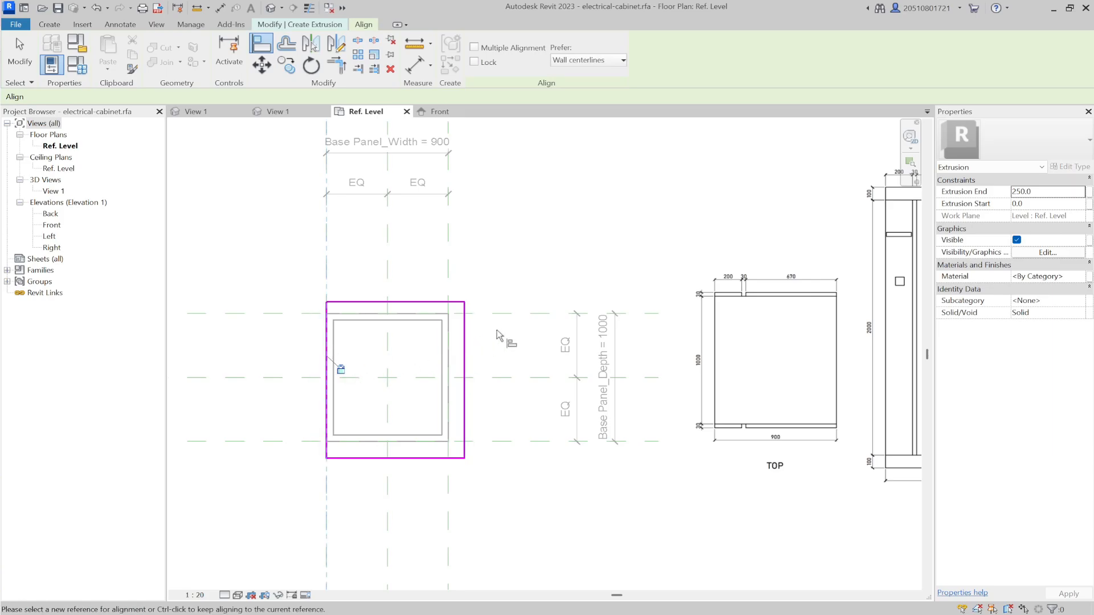
pyautogui.click(490, 314)
pyautogui.click(438, 302)
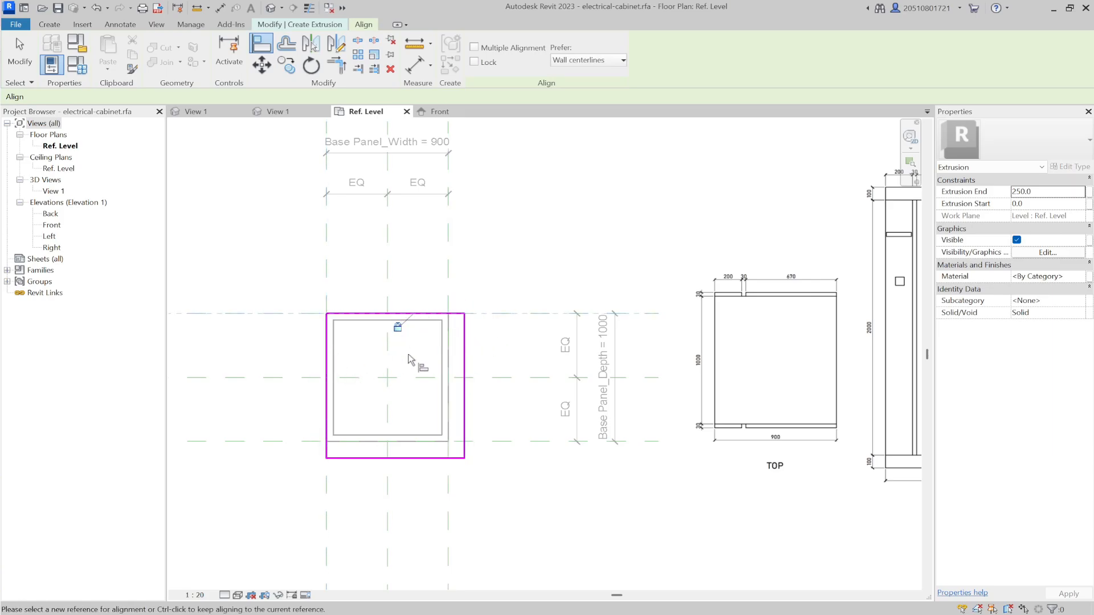
pyautogui.click(510, 441)
pyautogui.click(458, 458)
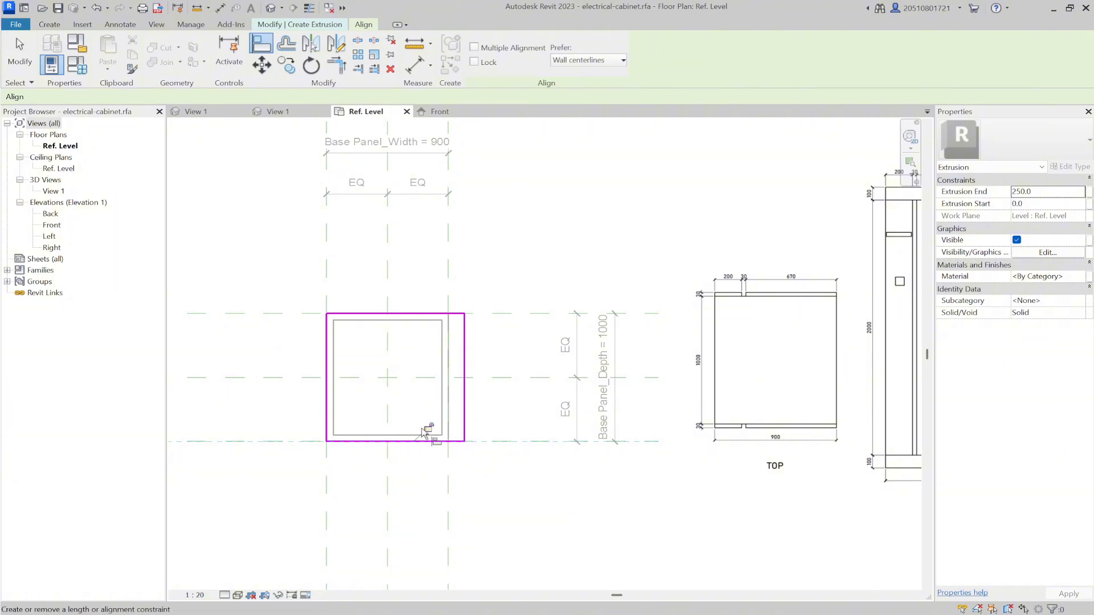
pyautogui.click(448, 451)
pyautogui.click(464, 437)
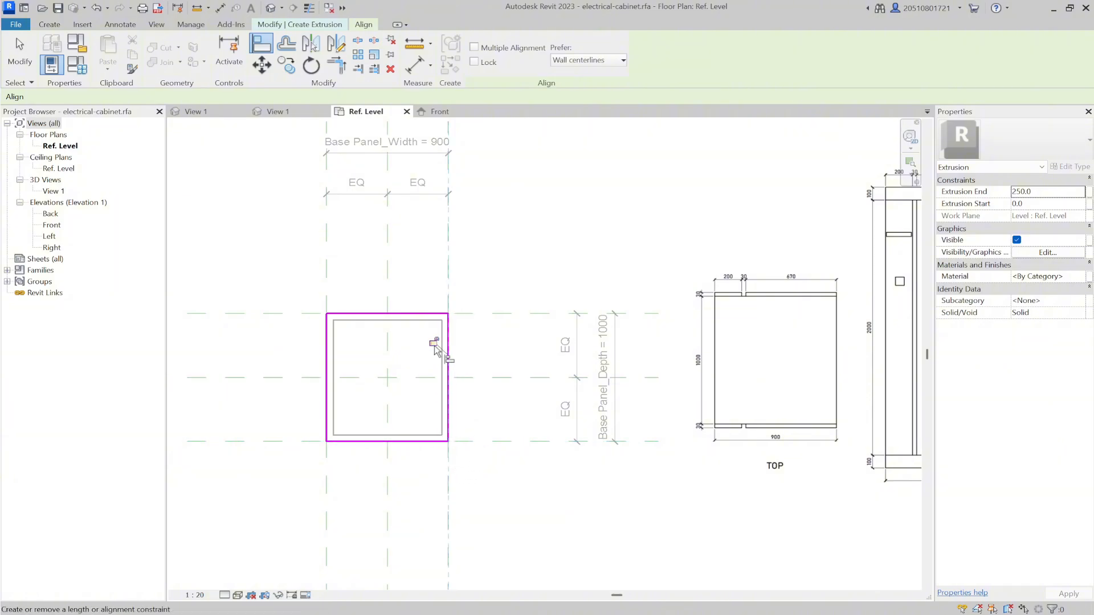
# - Check the alignment locks on the rectangle's sides and finish the extrusion sketch with a depth of 250 mm
pyautogui.scroll(1, 396, 402)
pyautogui.press('Escape')
pyautogui.click(467, 430)
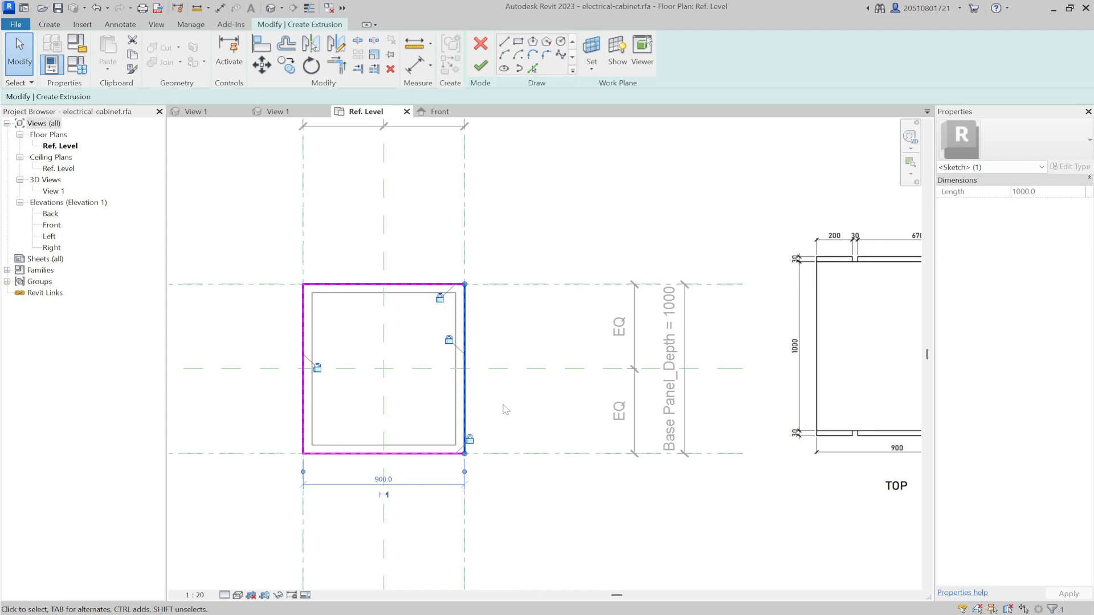
pyautogui.click(497, 373)
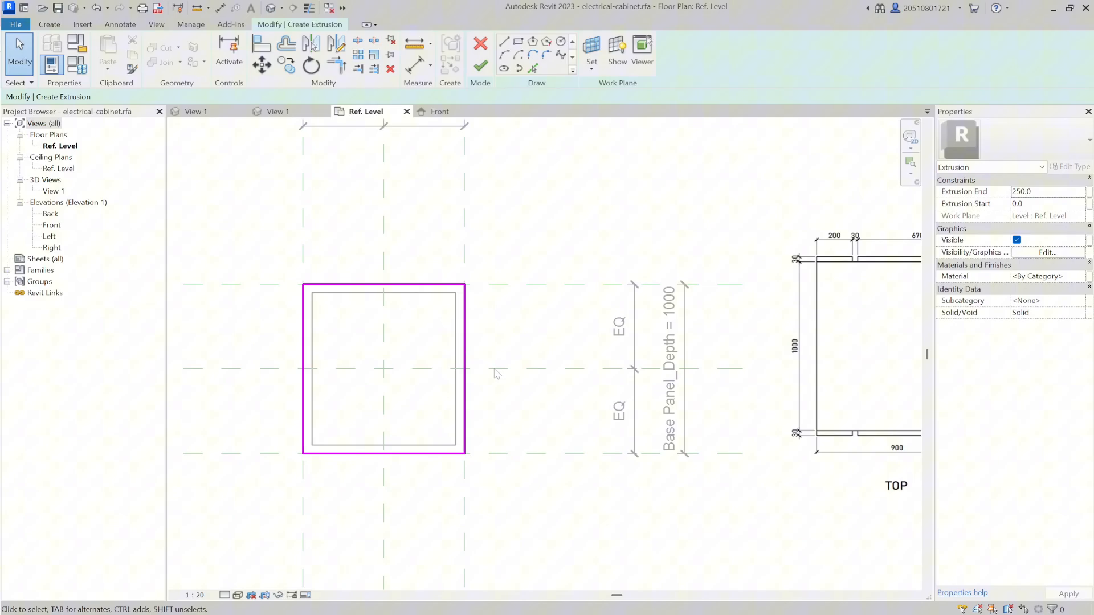
pyautogui.click(480, 65)
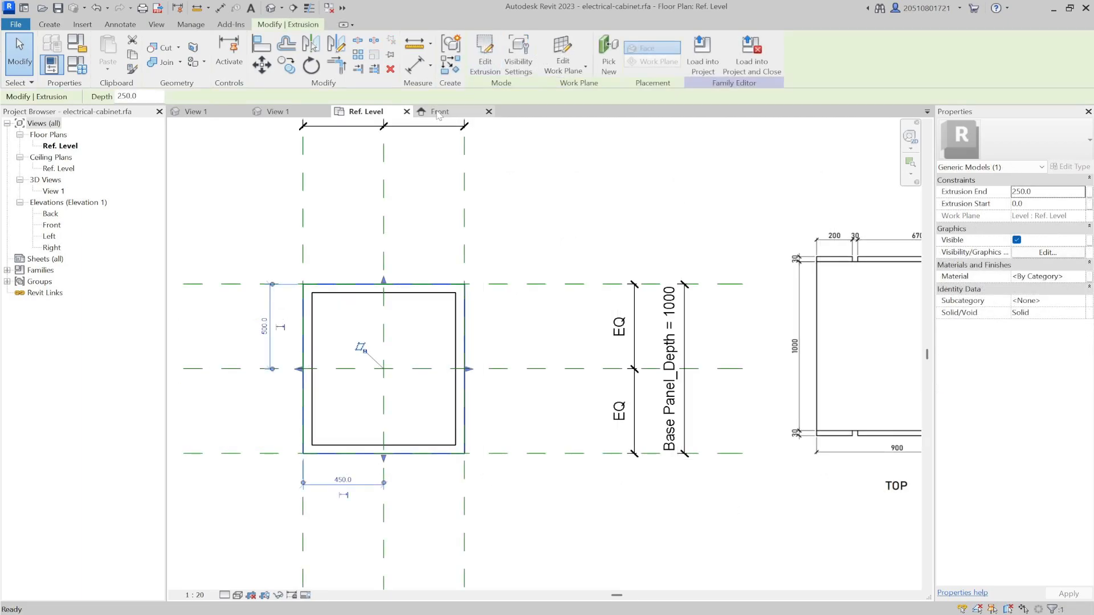
# - In the Front elevation, copy the reference plane at the base panel's top edge upward by about 1965 mm
pyautogui.click(439, 111)
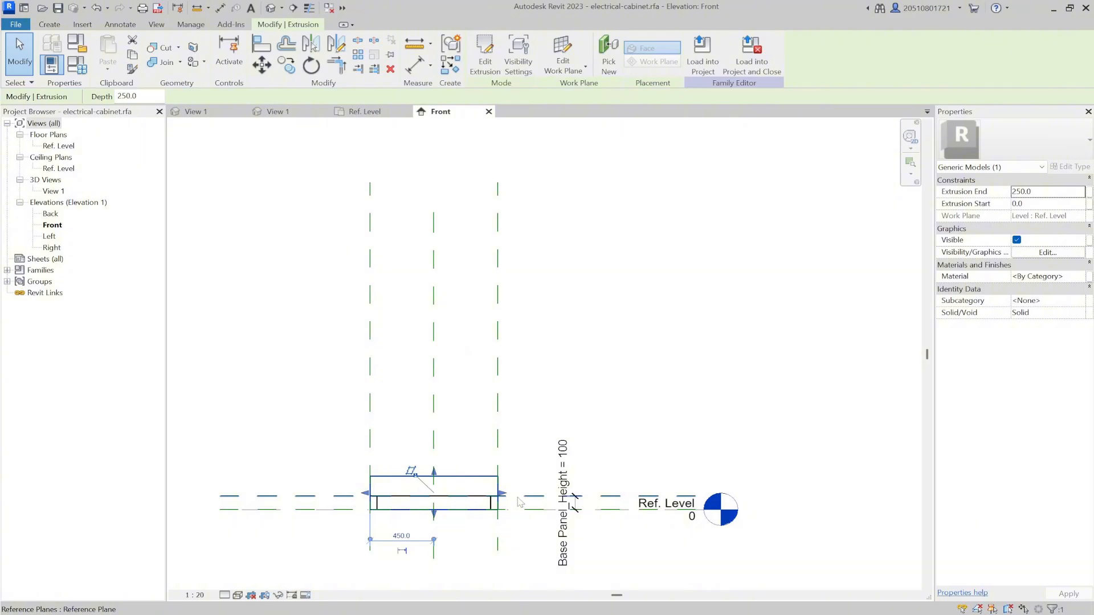
pyautogui.press('Escape')
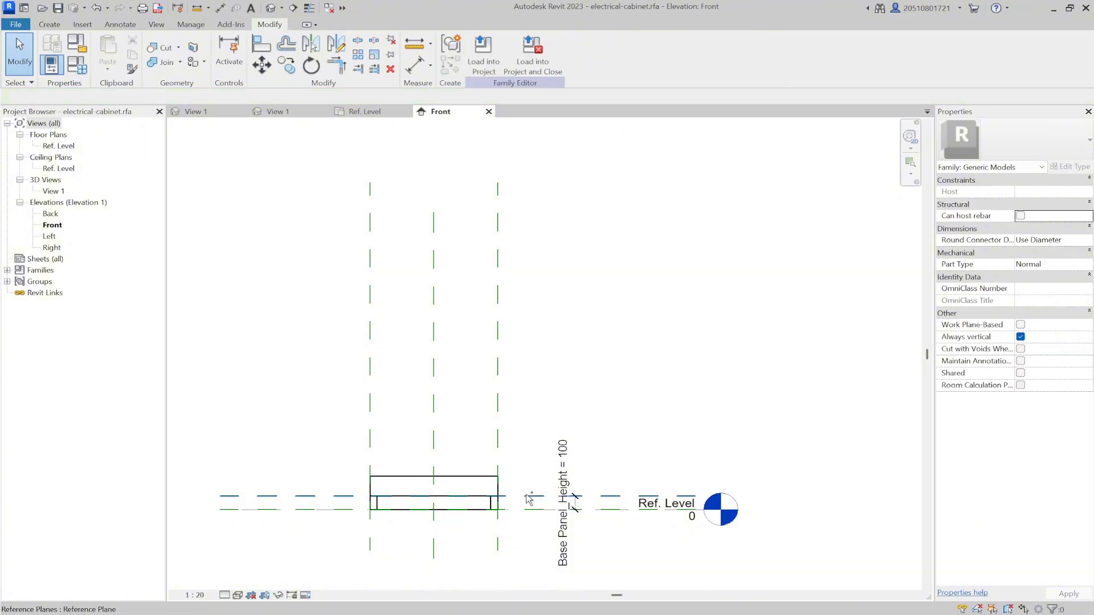
pyautogui.keyDown('ctrl'); pyautogui.moveTo(529, 499); pyautogui.dragTo(521, 234); pyautogui.keyUp('ctrl')
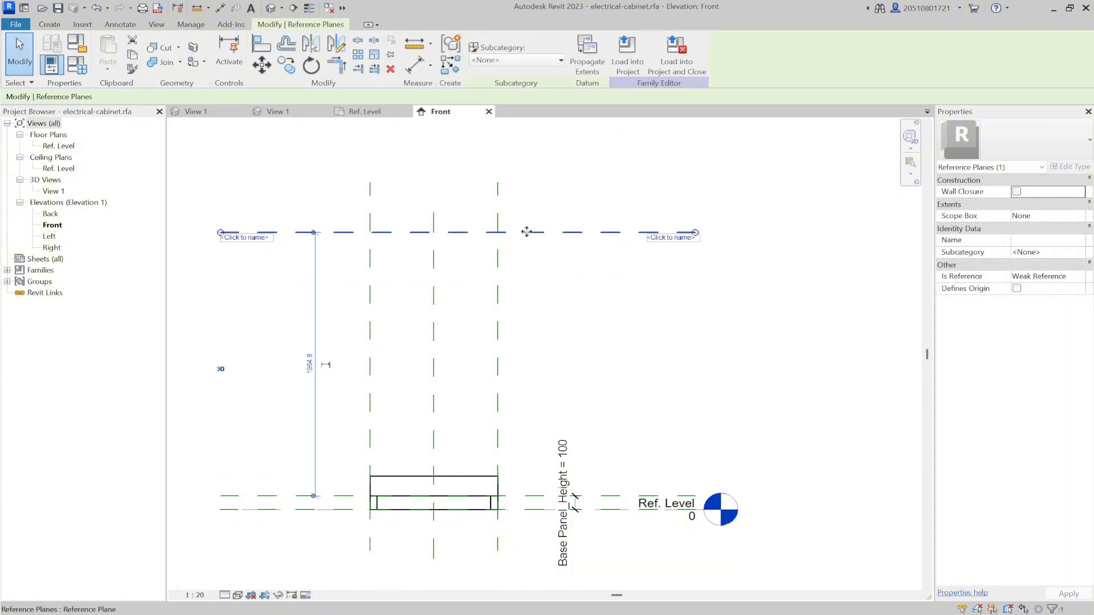
pyautogui.click(510, 327)
# - Dimension the distance between the base panel's top reference plane and the copied upper plane
pyautogui.click(415, 65)
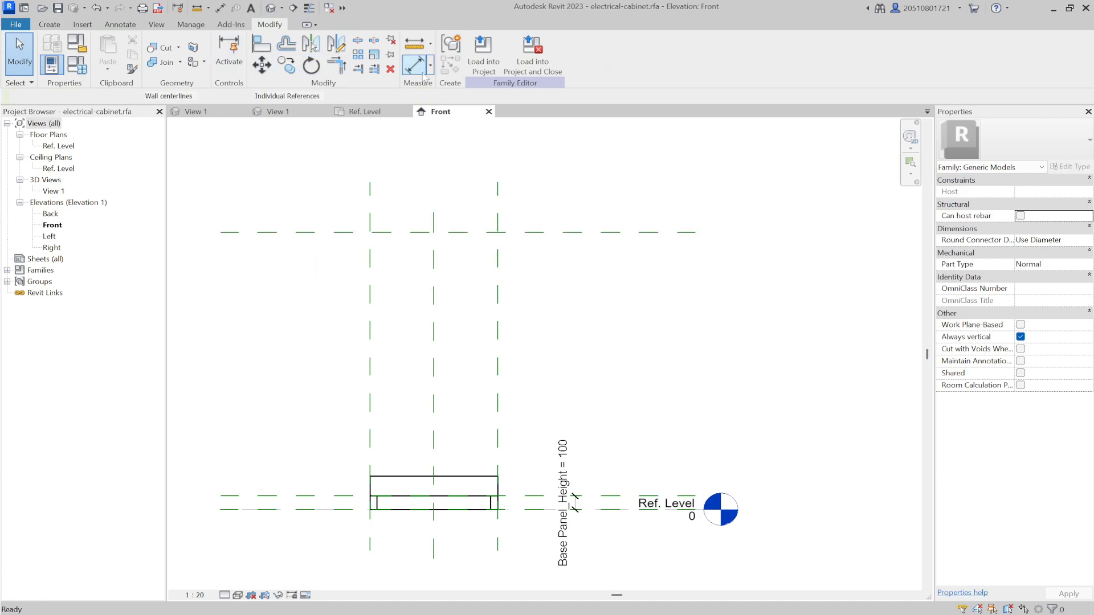
pyautogui.click(301, 499)
pyautogui.click(295, 232)
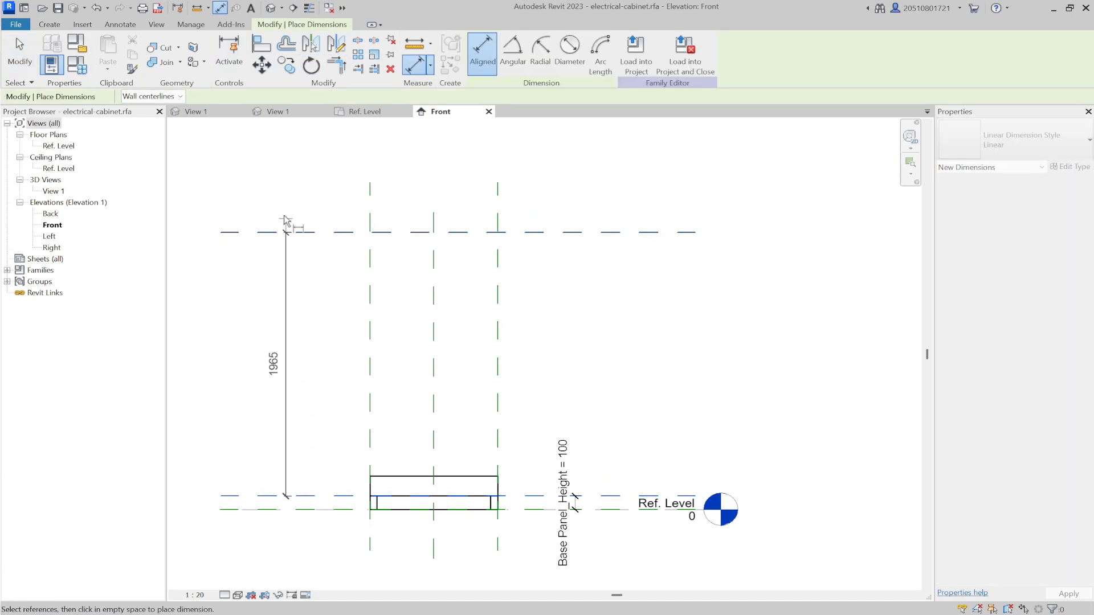
pyautogui.click(284, 223)
pyautogui.press('Escape')
pyautogui.press('Escape')
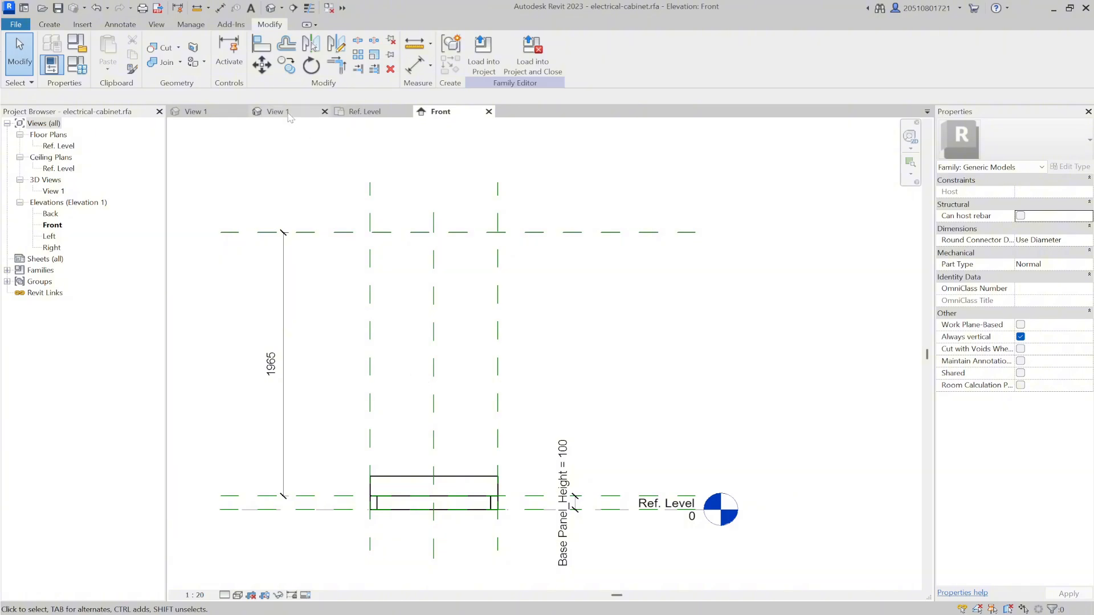
# - Align and lock the body extrusion's top edge to the upper reference plane and its bottom edge to the base panel's top plane
pyautogui.press('a')
pyautogui.press('l')
pyautogui.click(420, 232)
pyautogui.click(399, 476)
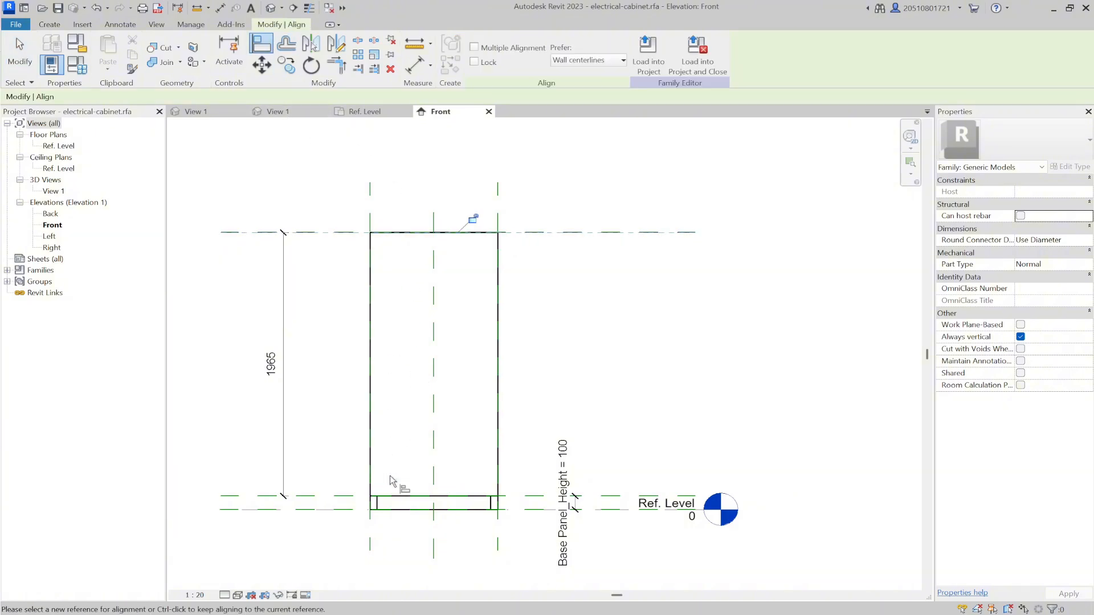
pyautogui.click(529, 509)
pyautogui.click(489, 509)
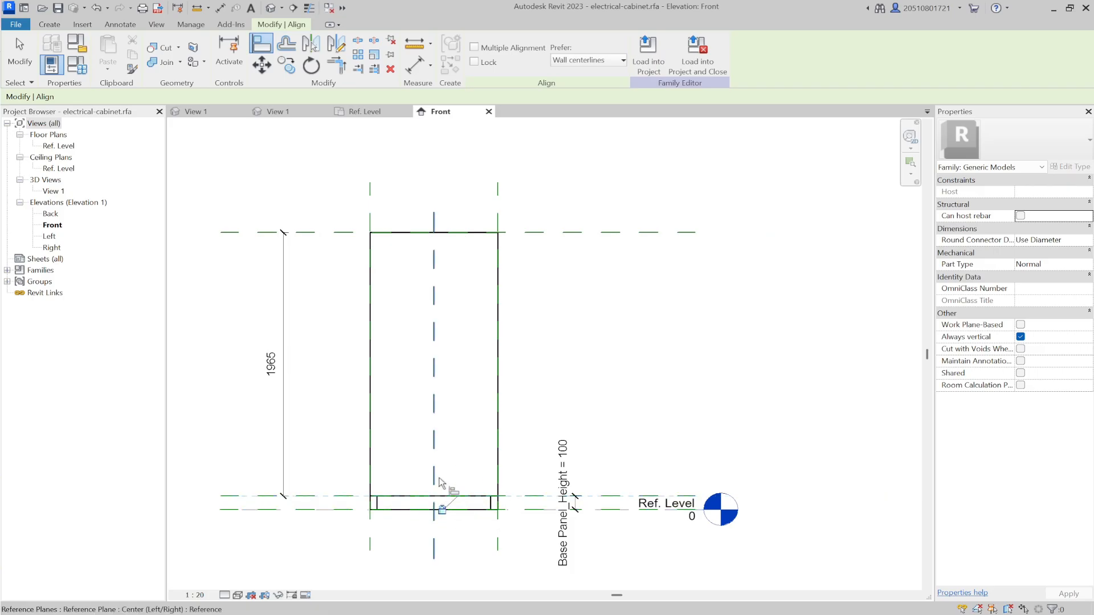
pyautogui.press('Escape')
pyautogui.press('Escape')
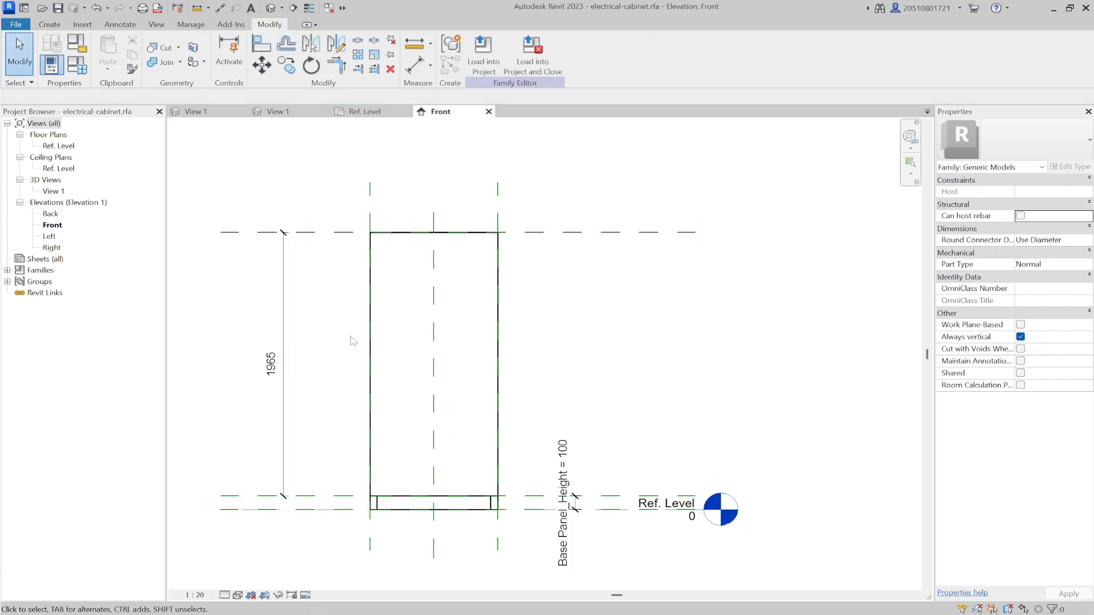
# - Label the body height dimension with a new type parameter Body Panel_Height, with the tooltip "Parameter controls the height of the electrical cabinet body"
pyautogui.click(287, 302)
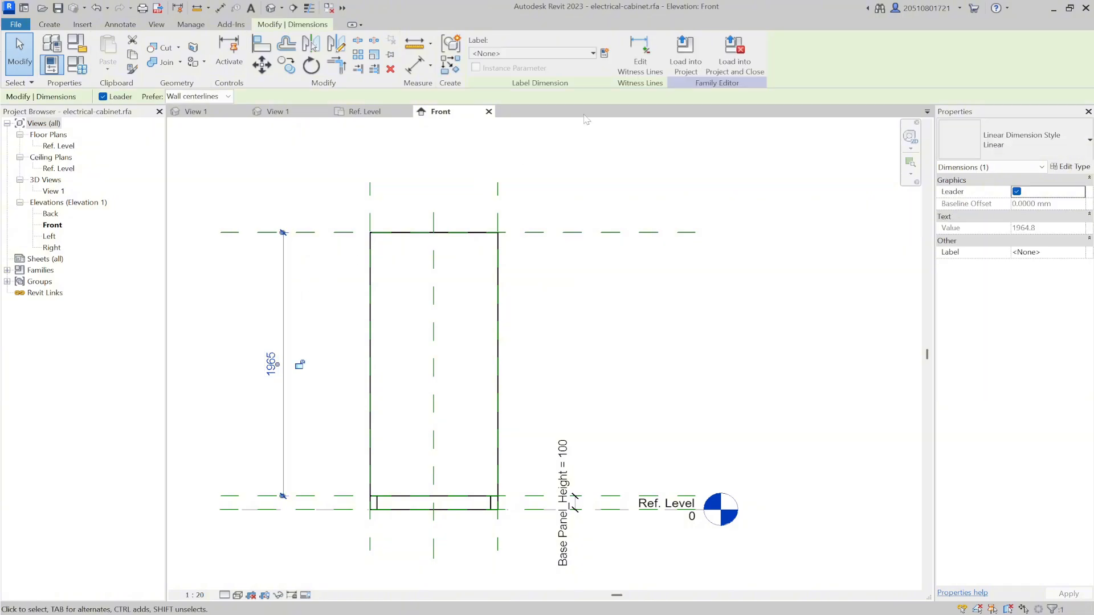
pyautogui.click(605, 54)
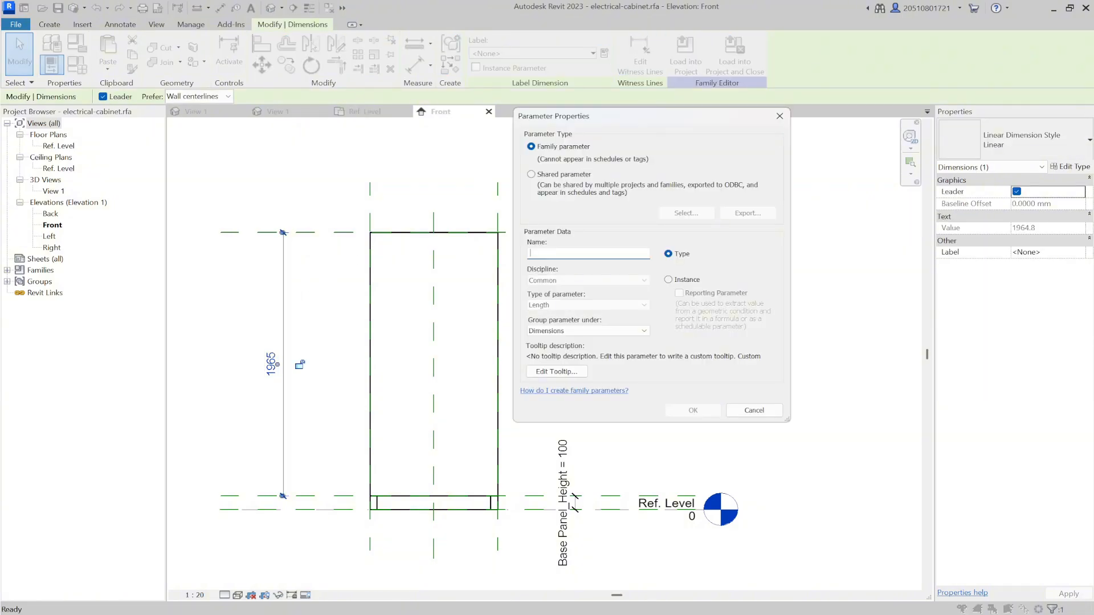
pyautogui.write('Body Panel_Height')
pyautogui.click(561, 372)
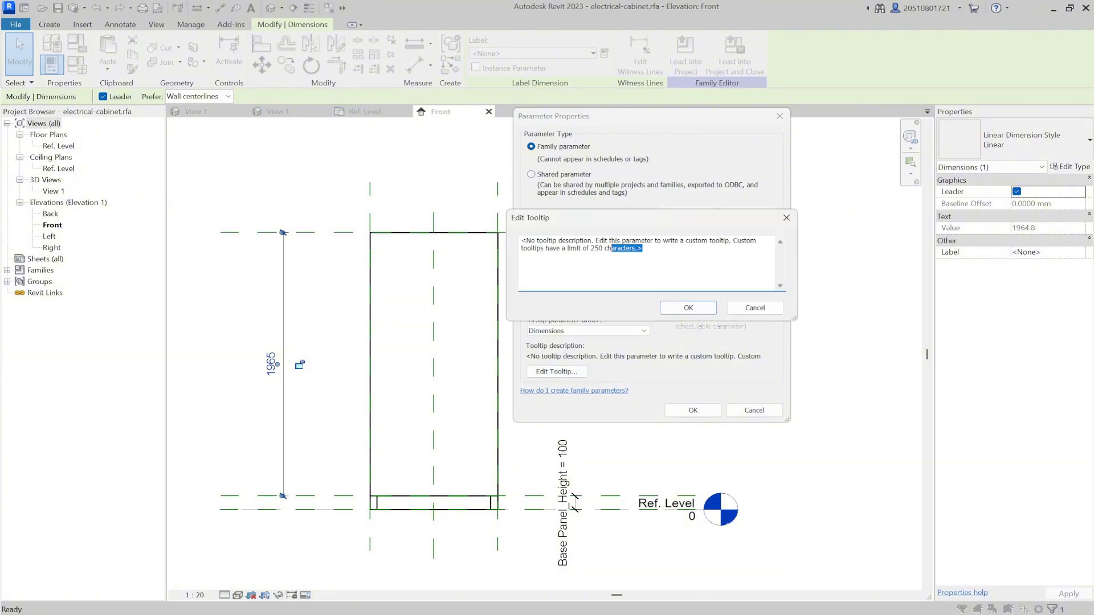
pyautogui.moveTo(611, 248); pyautogui.dragTo(519, 240)
pyautogui.write('Parameter controls the height of the electrical cabinet body')
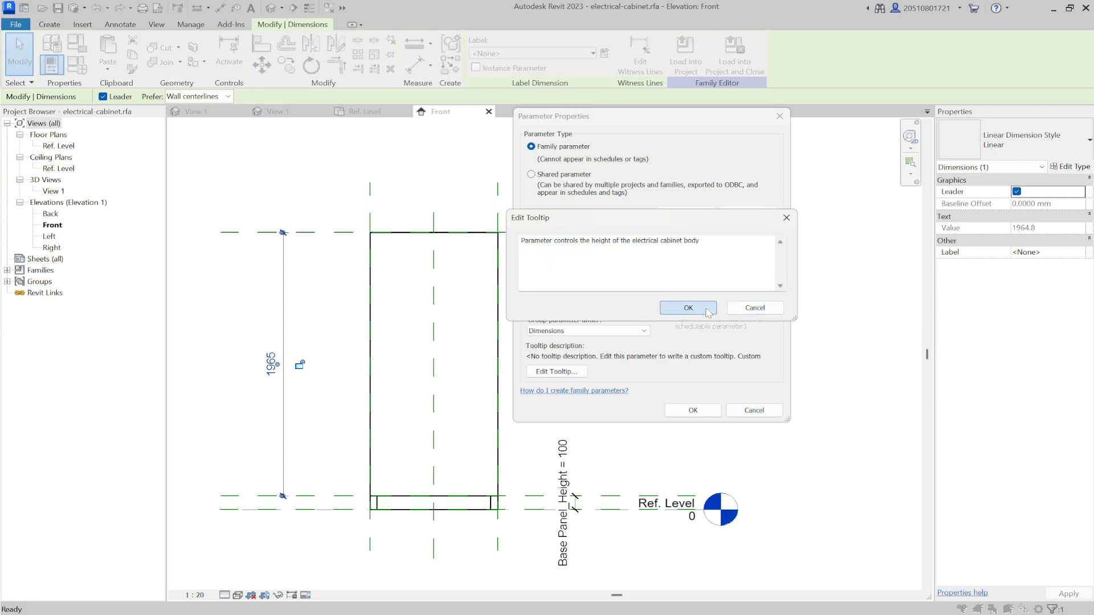
pyautogui.click(688, 307)
pyautogui.click(692, 410)
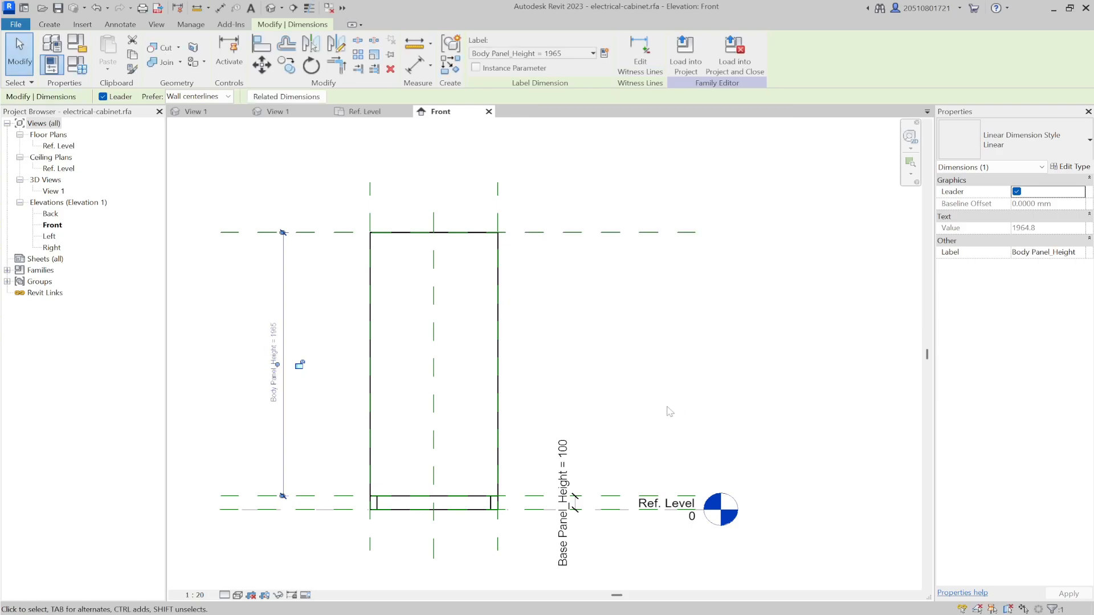
pyautogui.click(619, 403)
# - Set the Body Panel_Height parameter to 2100 in the family types and apply it
pyautogui.click(77, 64)
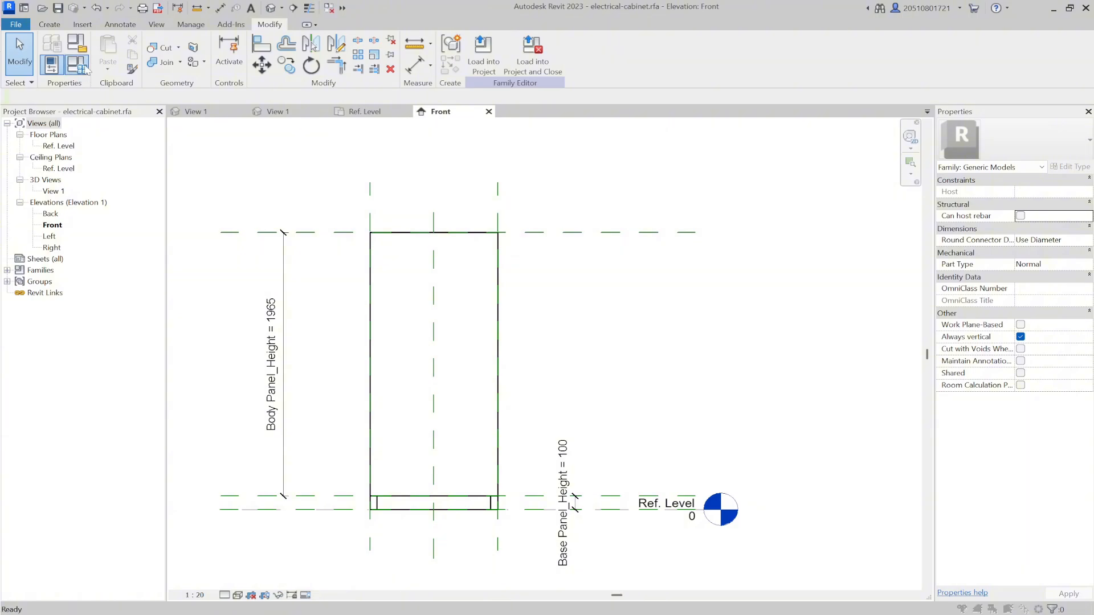
pyautogui.click(782, 202)
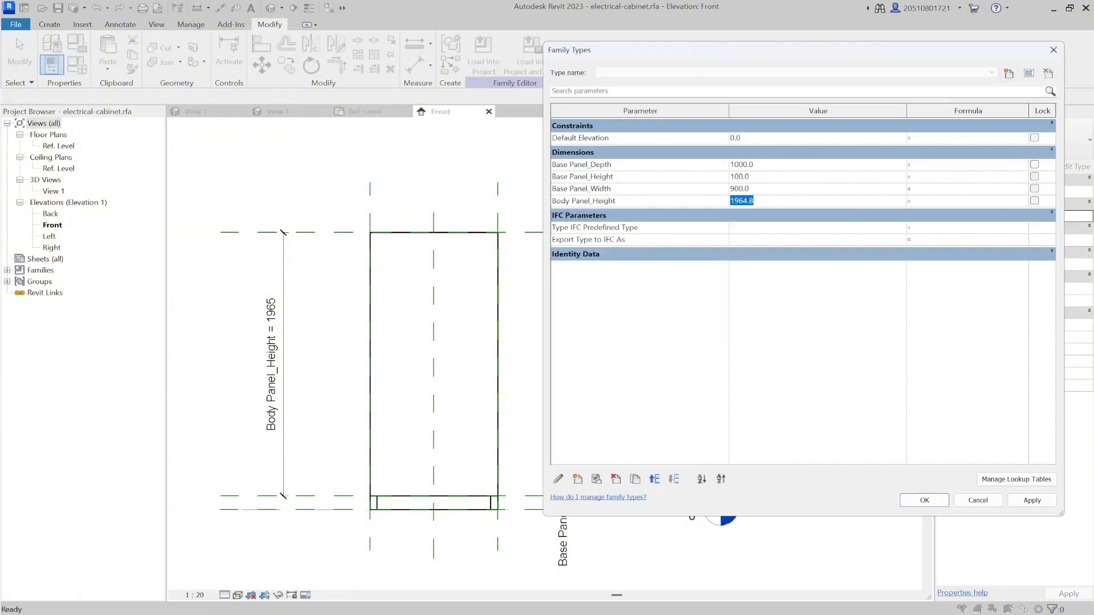
pyautogui.press('Tab')
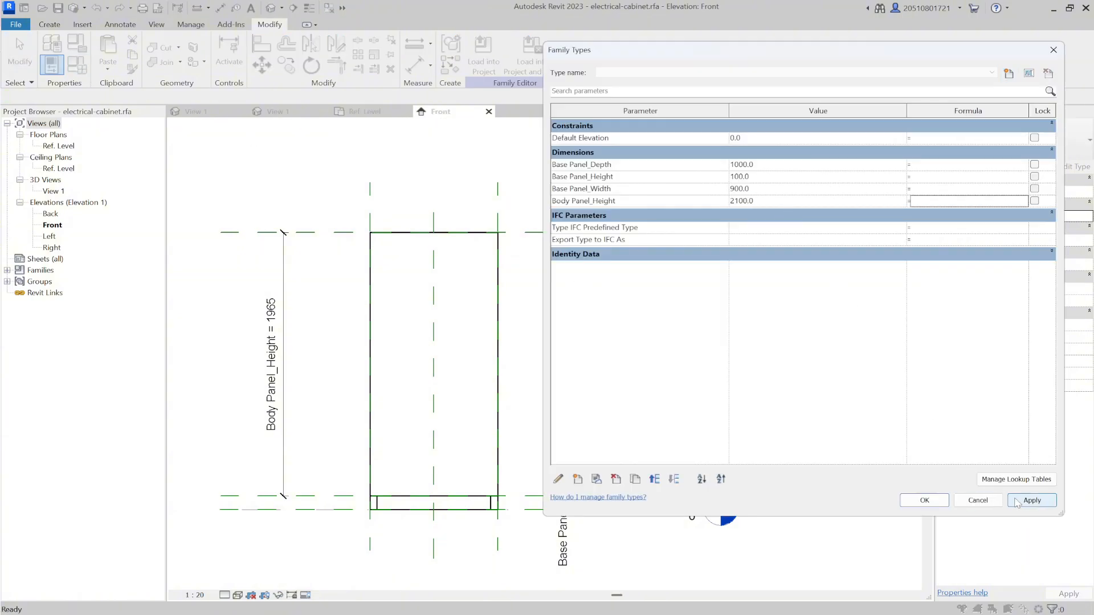
pyautogui.click(1032, 501)
pyautogui.click(924, 501)
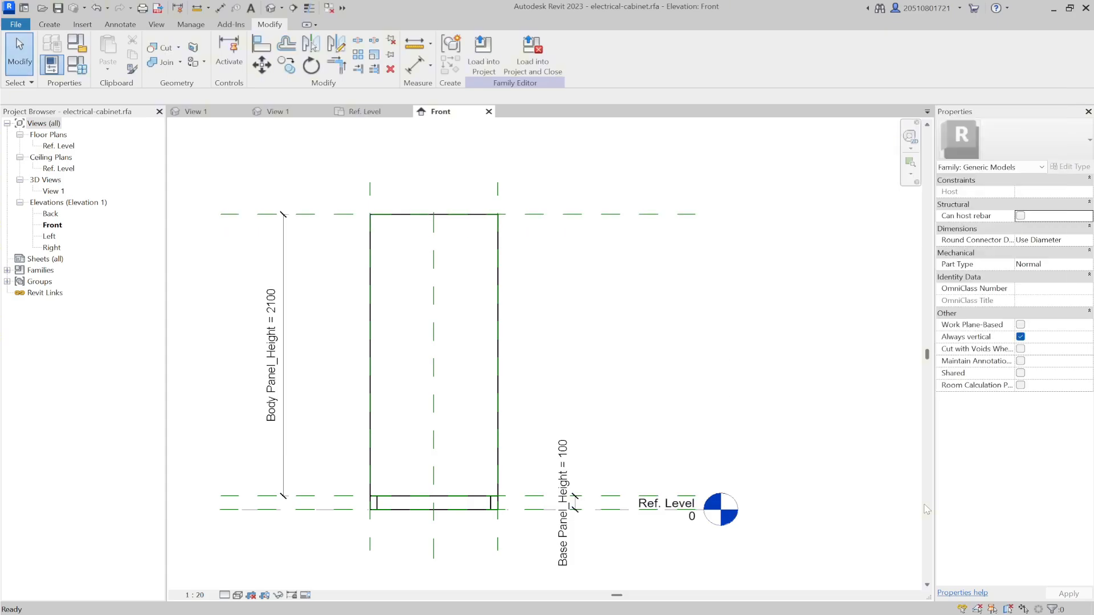
# - Copy the cabinet's left reference plane inward by about 225 mm, and copy that plane about 125 mm further toward the centre
pyautogui.scroll(1, 406, 329)
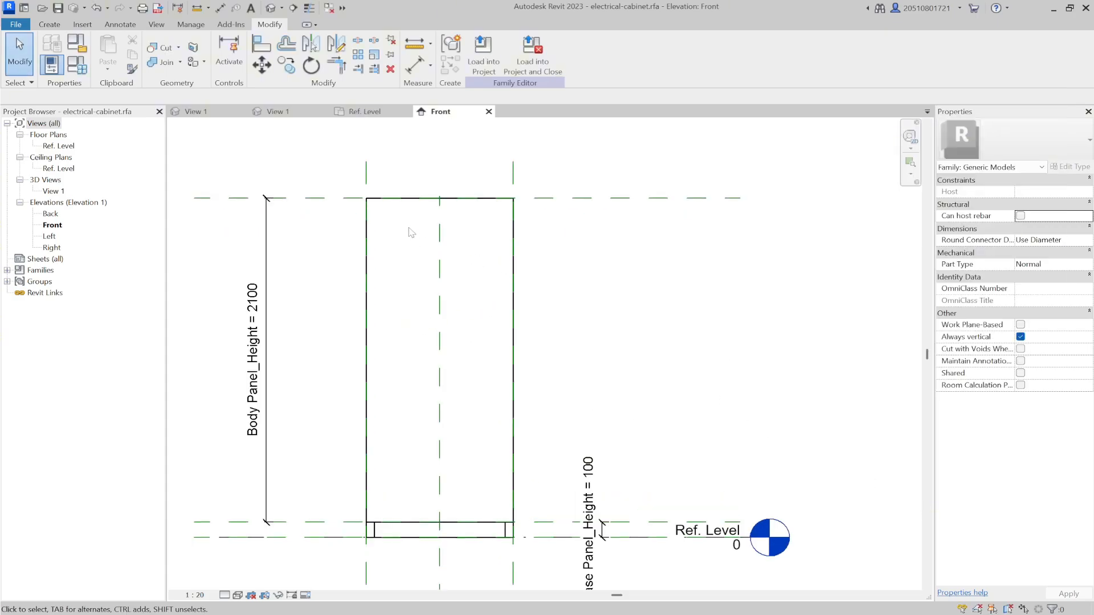
pyautogui.moveTo(370, 174); pyautogui.dragTo(402, 172)
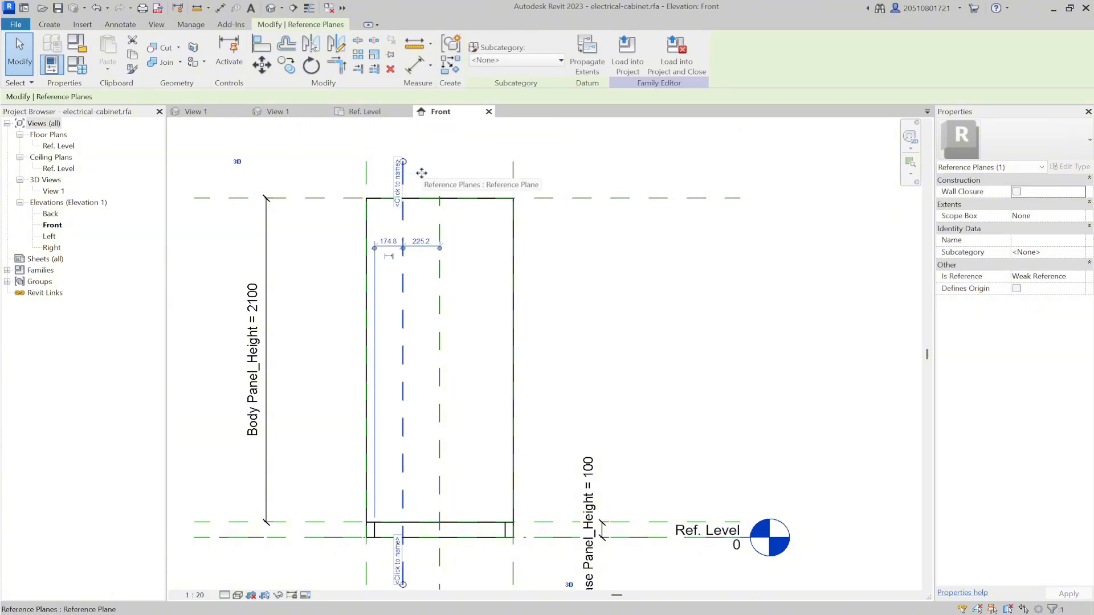
pyautogui.scroll(3, 420, 175)
pyautogui.keyDown('ctrl'); pyautogui.moveTo(394, 169); pyautogui.dragTo(425, 167); pyautogui.keyUp('ctrl')
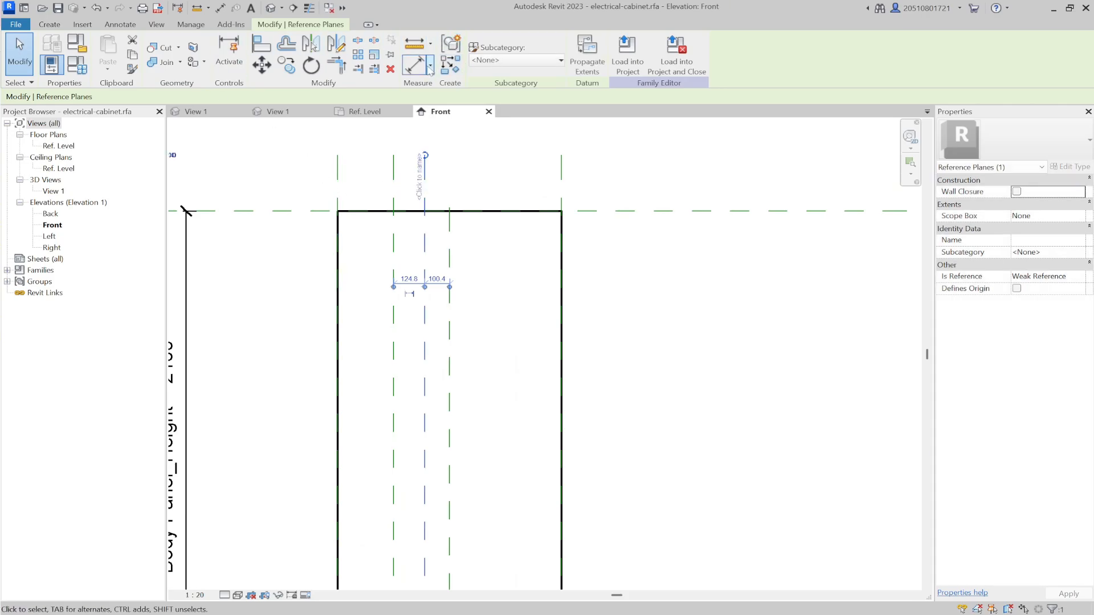
# - Dimension the left plane and the two copied planes in one chain above the cabinet, and set the view scale to 1:10
pyautogui.click(415, 65)
pyautogui.click(338, 162)
pyautogui.click(394, 166)
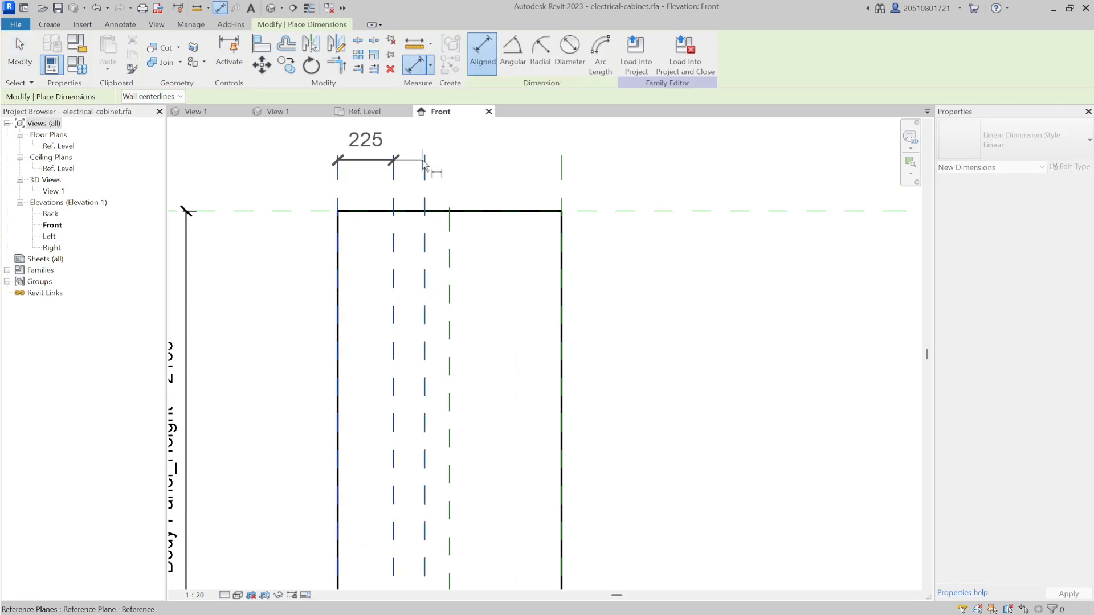
pyautogui.click(425, 165)
pyautogui.click(449, 170)
pyautogui.press('Escape')
pyautogui.press('Escape')
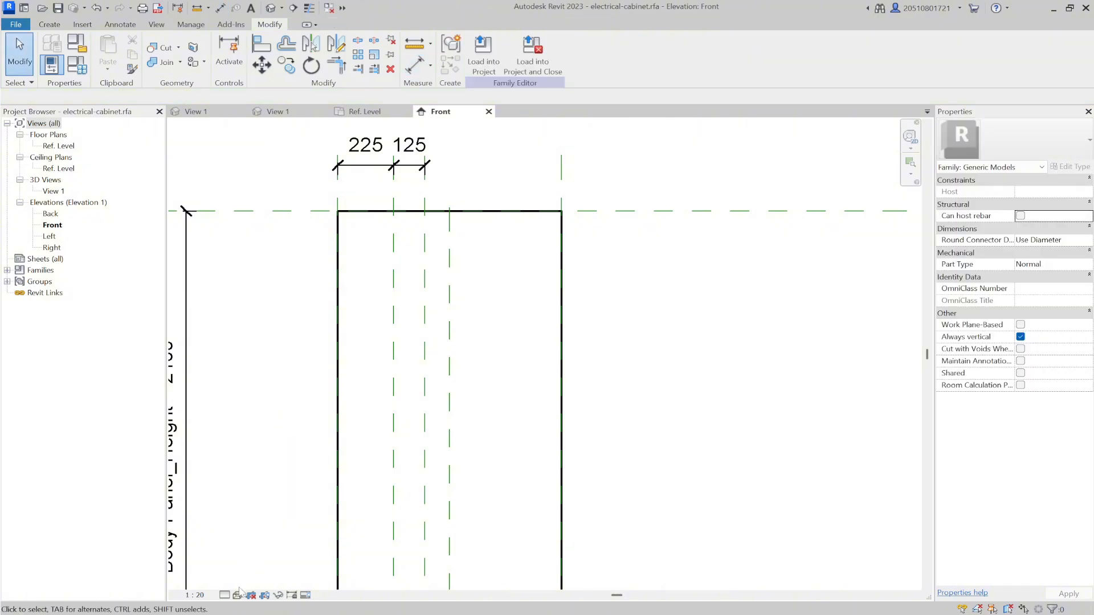
pyautogui.click(194, 594)
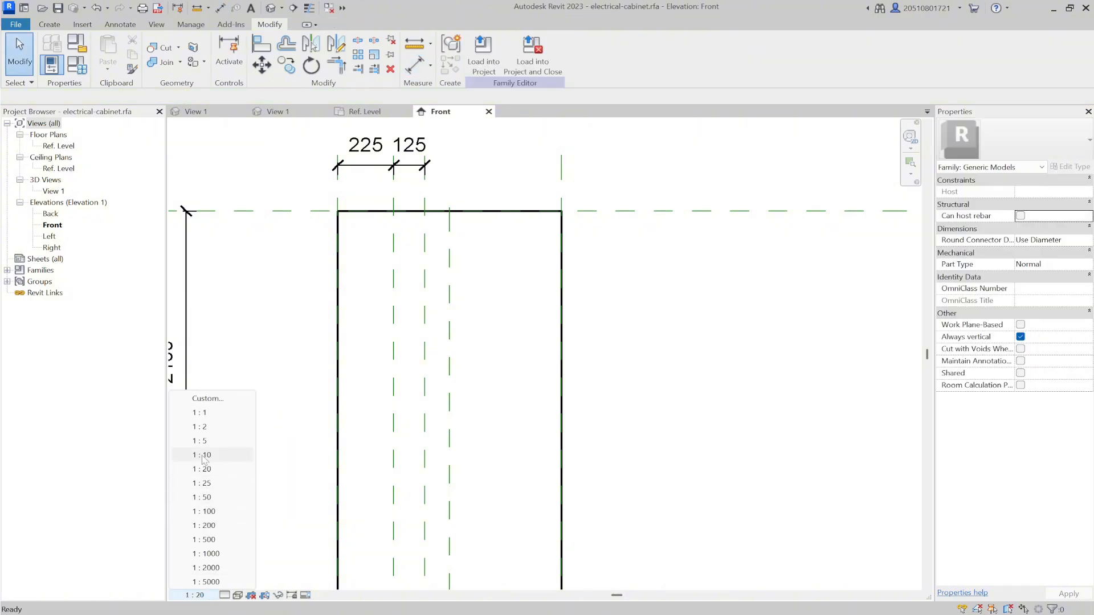
pyautogui.click(203, 455)
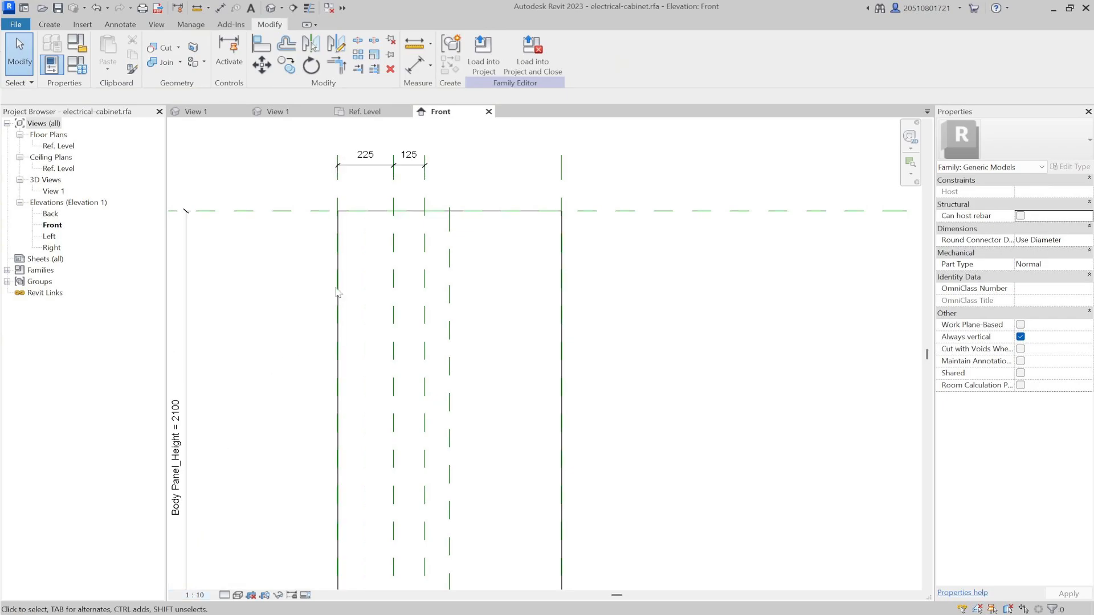
# - Set the spacing from the cabinet's left plane to the first copied plane to 200 mm, and between the two copied planes to 30 mm
pyautogui.click(394, 180)
pyautogui.click(367, 160)
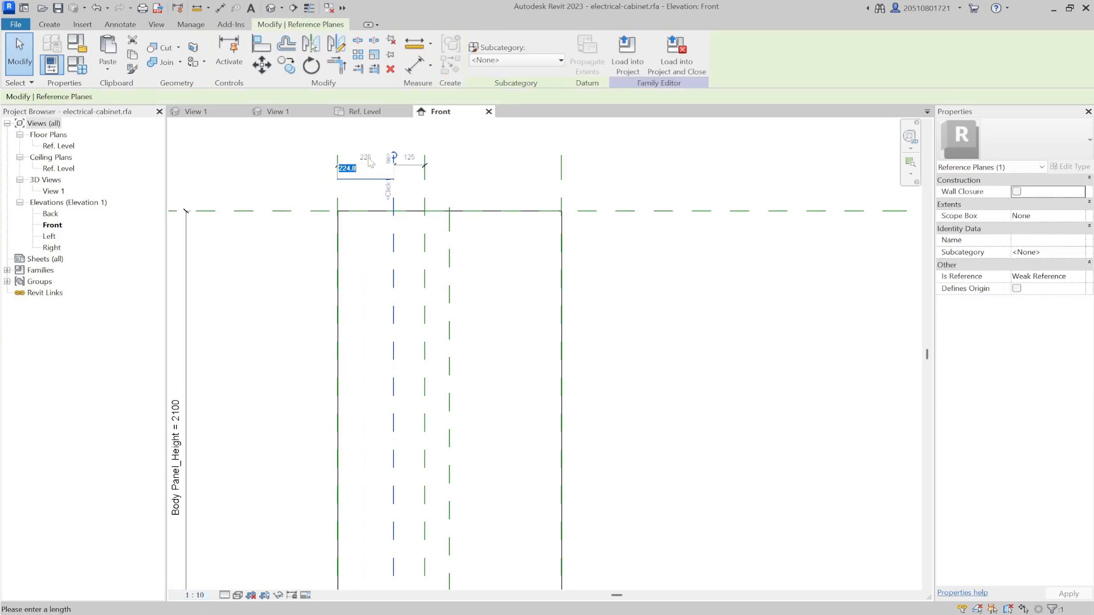
pyautogui.write('200')
pyautogui.press('Return')
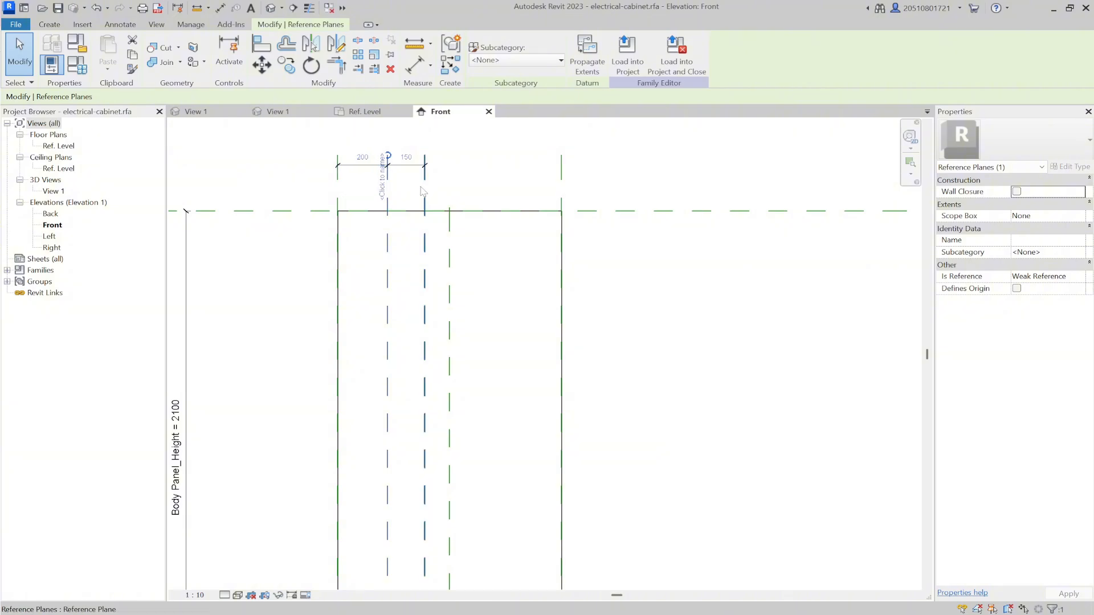
pyautogui.click(426, 197)
pyautogui.click(405, 158)
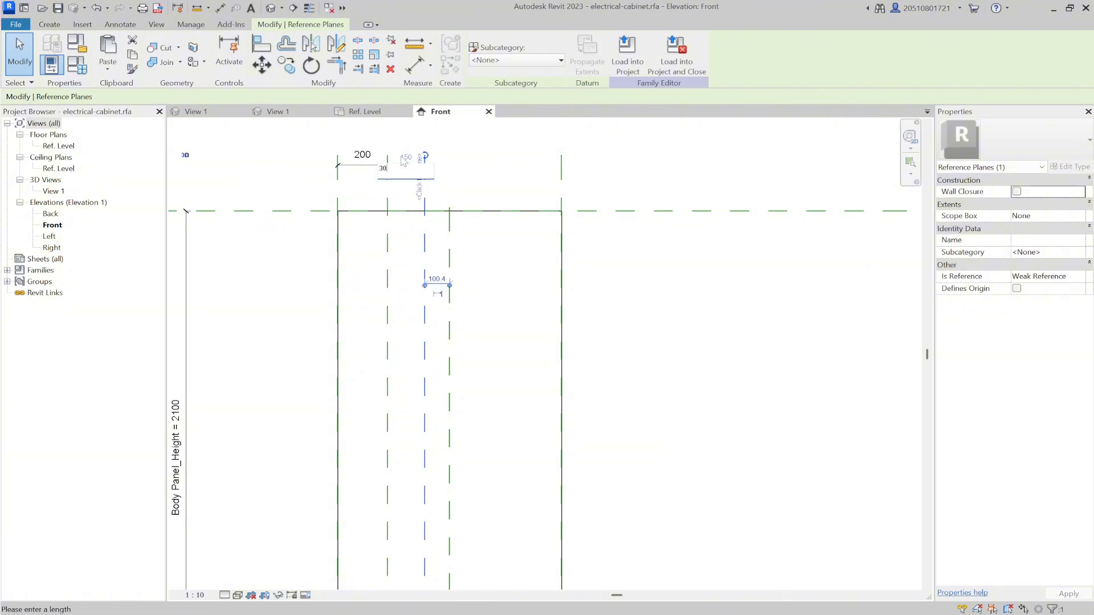
pyautogui.press('Return')
pyautogui.click(447, 176)
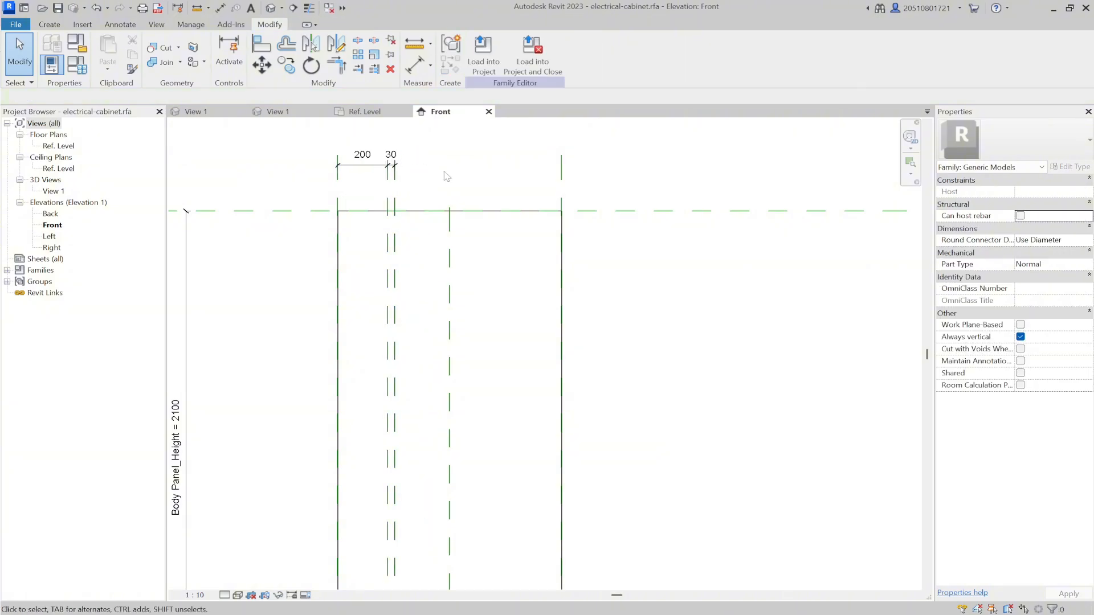
# - Copy the cabinet's top reference plane about 175 mm downward and dimension the distance between the two planes
pyautogui.keyDown('ctrl'); pyautogui.moveTo(644, 215); pyautogui.dragTo(642, 251); pyautogui.keyUp('ctrl')
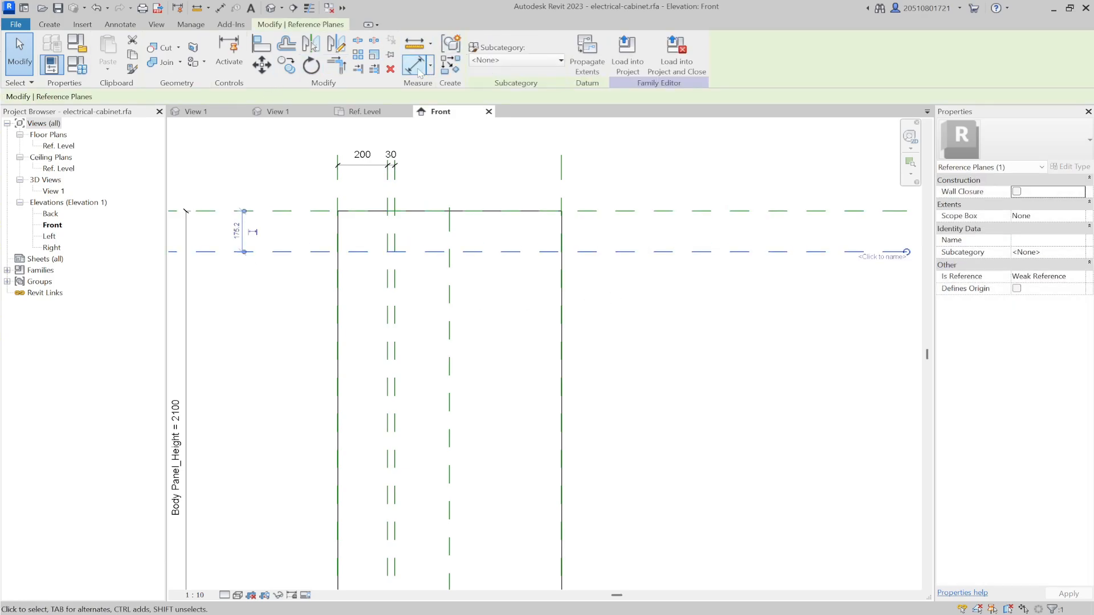
pyautogui.press('d')
pyautogui.press('i')
pyautogui.click(243, 212)
pyautogui.click(233, 252)
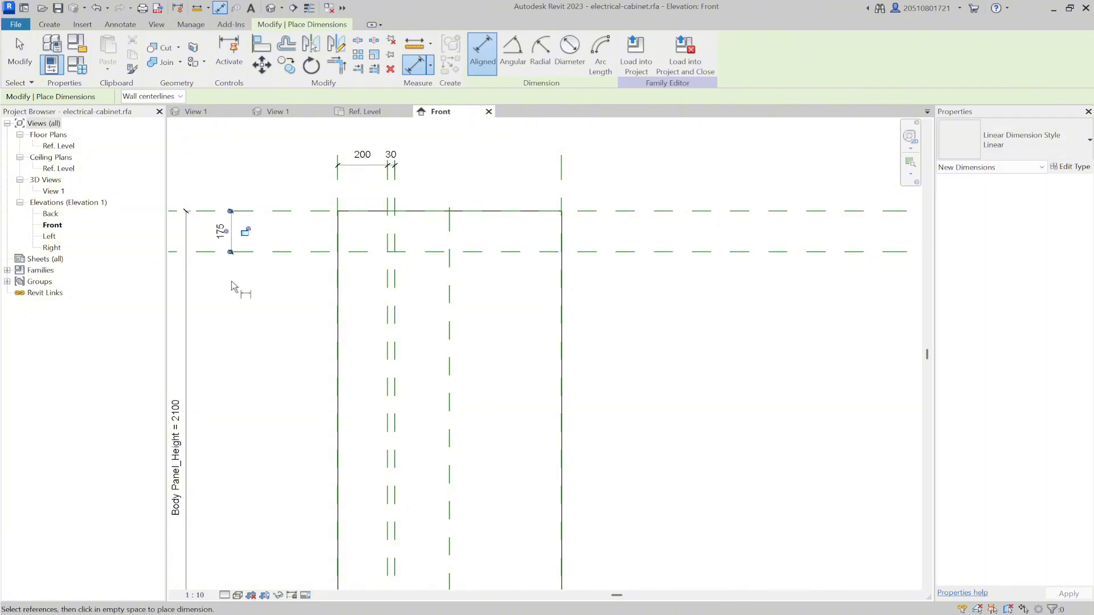
pyautogui.click(231, 228)
pyautogui.press('Escape')
pyautogui.press('Escape')
# - Set the copied horizontal plane's distance below the cabinet top to 100 mm
pyautogui.click(281, 251)
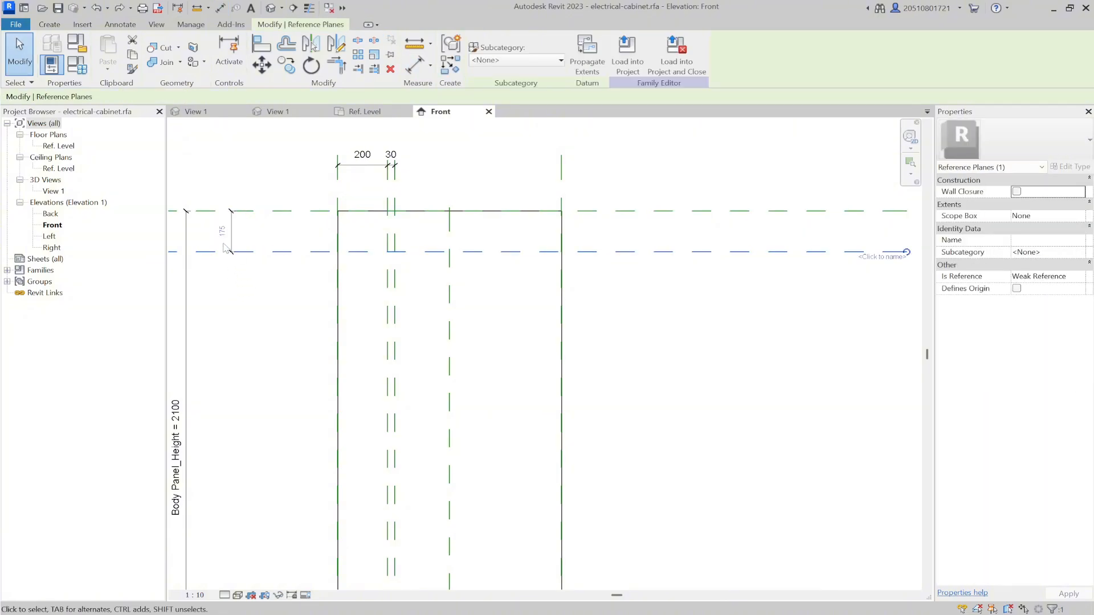
pyautogui.click(219, 231)
pyautogui.write('100')
pyautogui.press('Return')
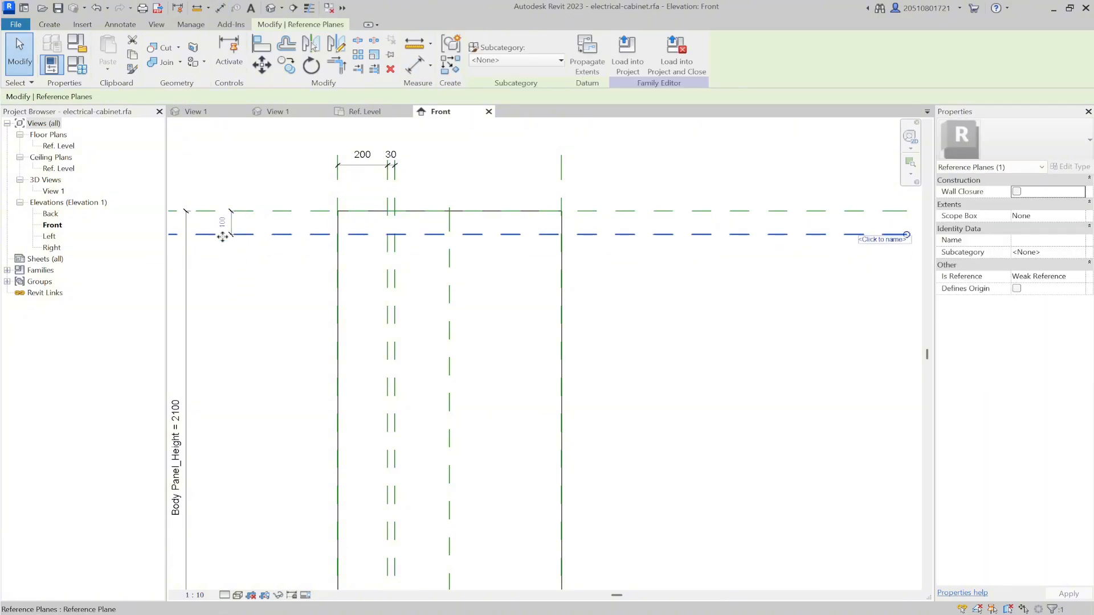
pyautogui.click(269, 340)
# - Start an extrusion and sketch a 200 mm wide rectangle at the cabinet's left and another about 740 by 2040 mm right of the 30 mm gap
pyautogui.scroll(-2, 333, 272)
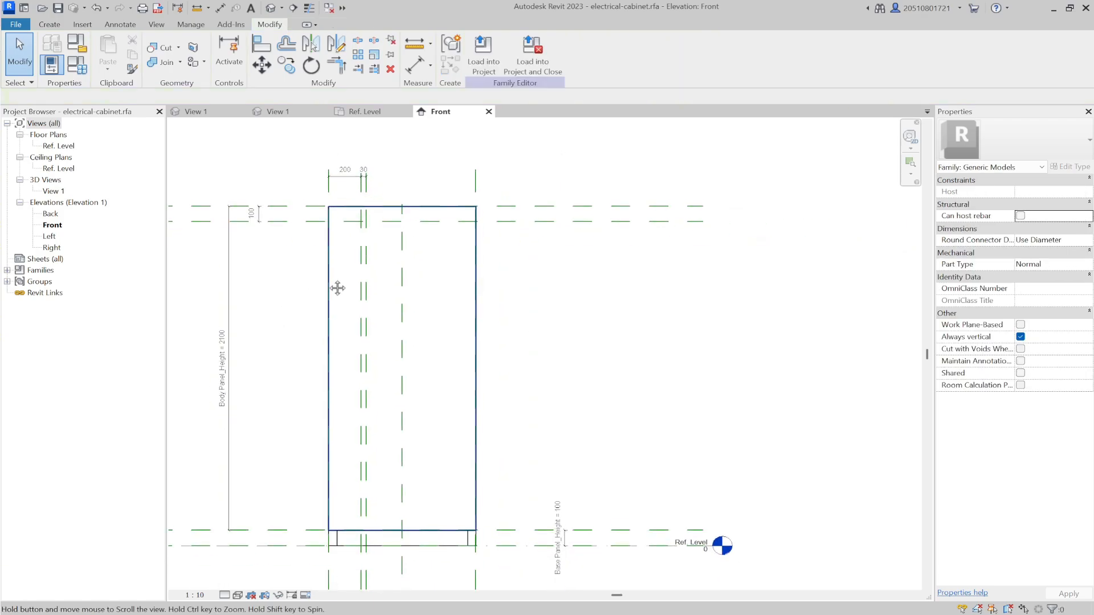
pyautogui.moveTo(340, 280)
pyautogui.mouseDown(button='middle')
pyautogui.moveTo(361, 319)
pyautogui.moveTo(348, 280)
pyautogui.mouseUp(button='middle')
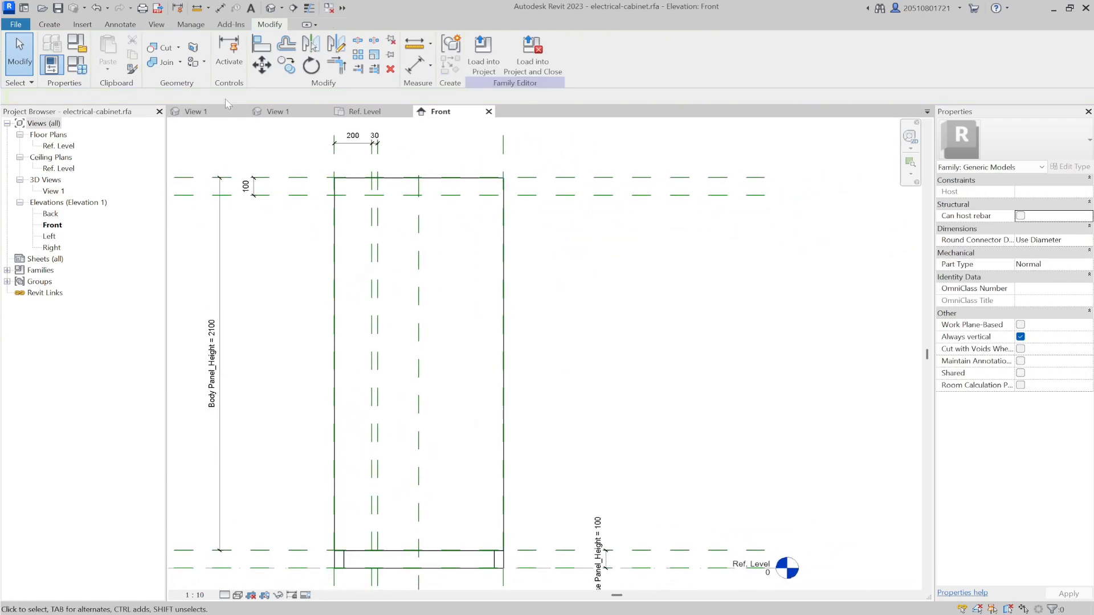
pyautogui.click(60, 24)
pyautogui.click(109, 52)
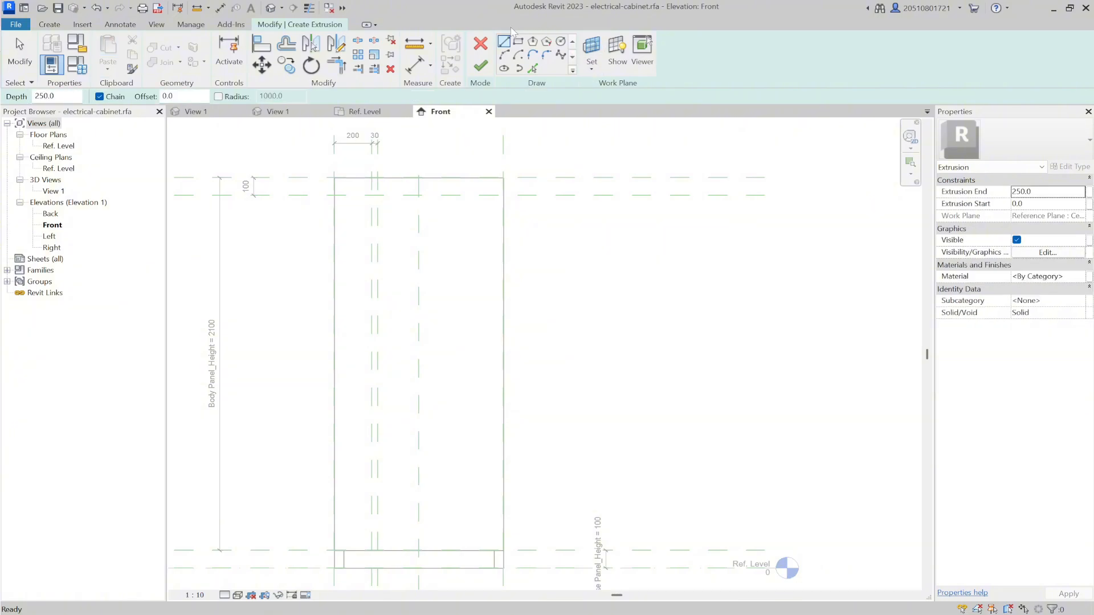
pyautogui.click(335, 195)
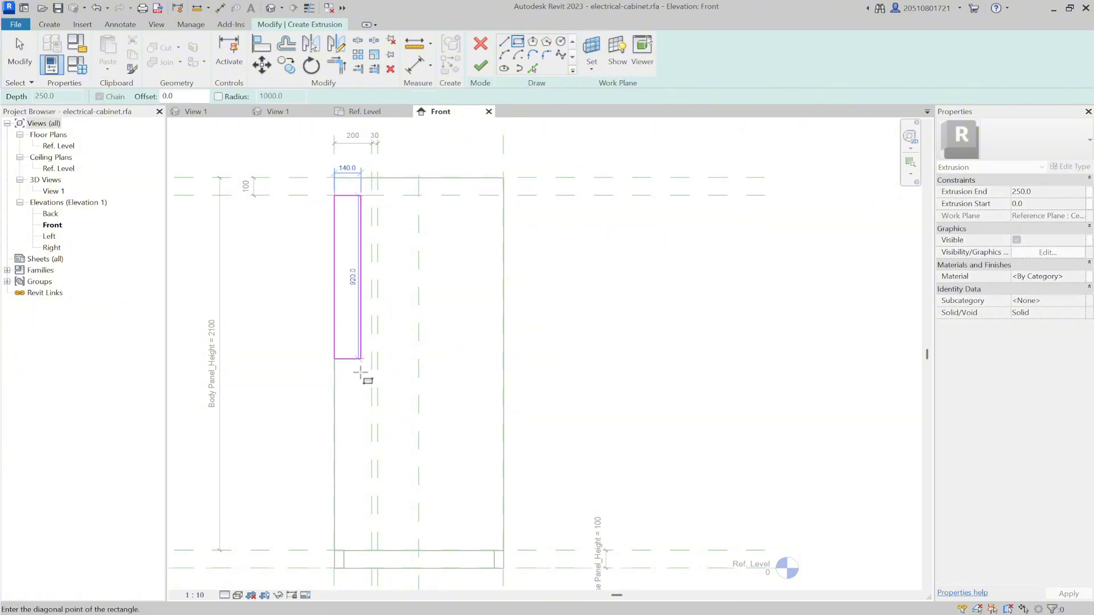
pyautogui.click(371, 550)
pyautogui.click(378, 195)
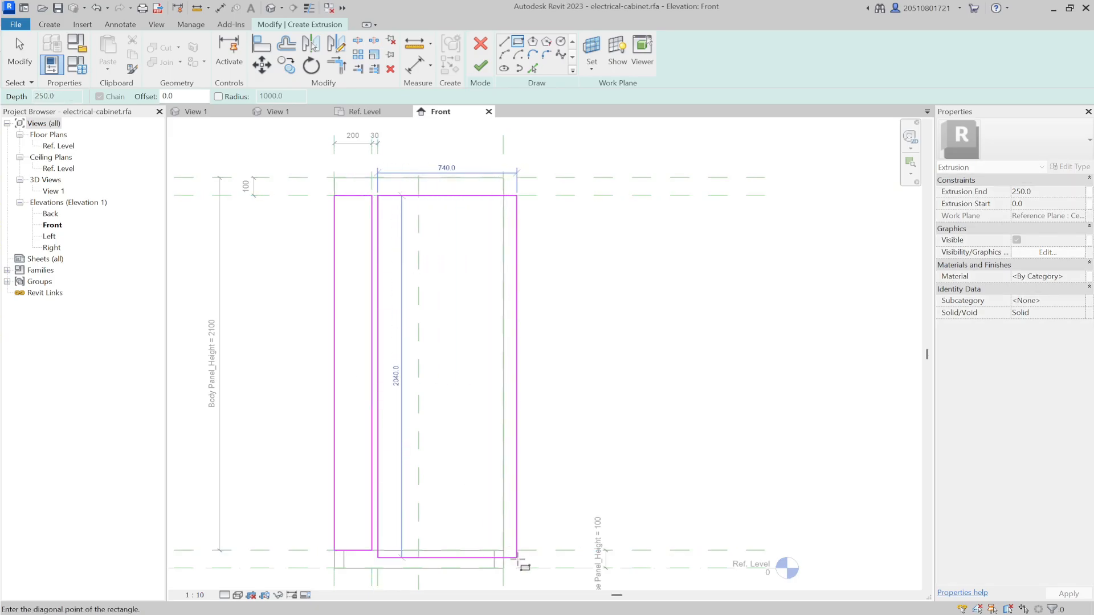
pyautogui.click(517, 558)
pyautogui.press('Escape')
pyautogui.press('Escape')
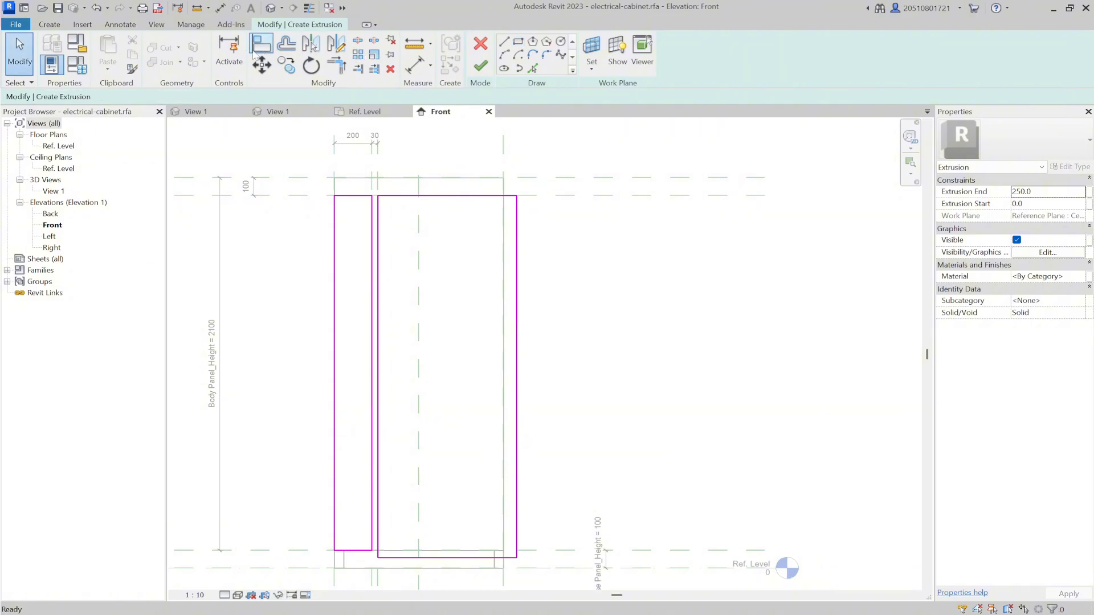
# - Align and lock the wide rectangle's top, right and bottom edges to the upper, right and body-base reference planes
pyautogui.click(261, 51)
pyautogui.click(578, 195)
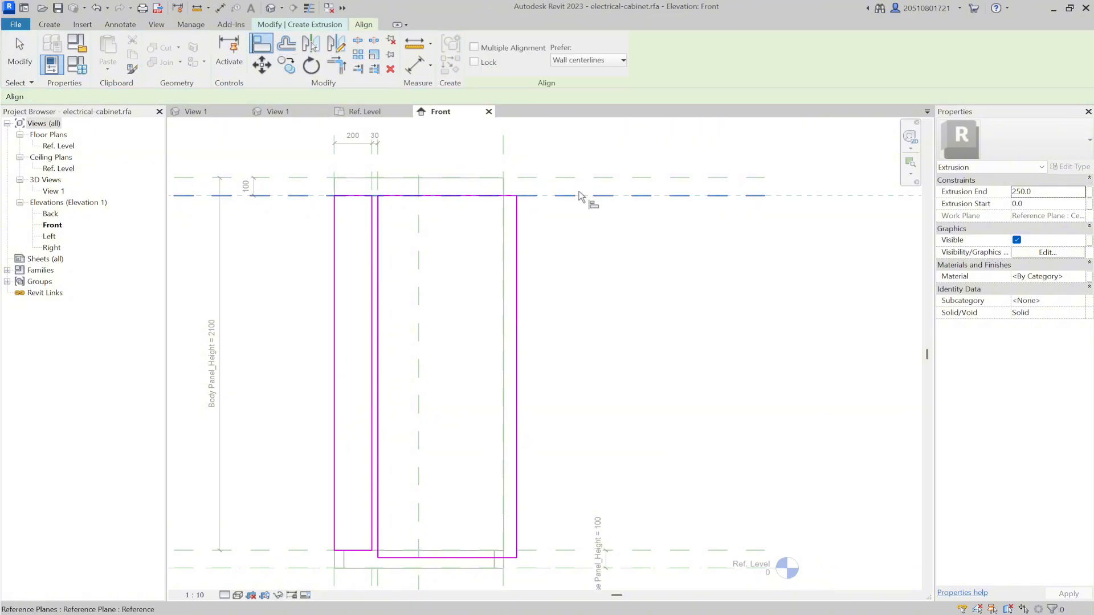
pyautogui.click(509, 198)
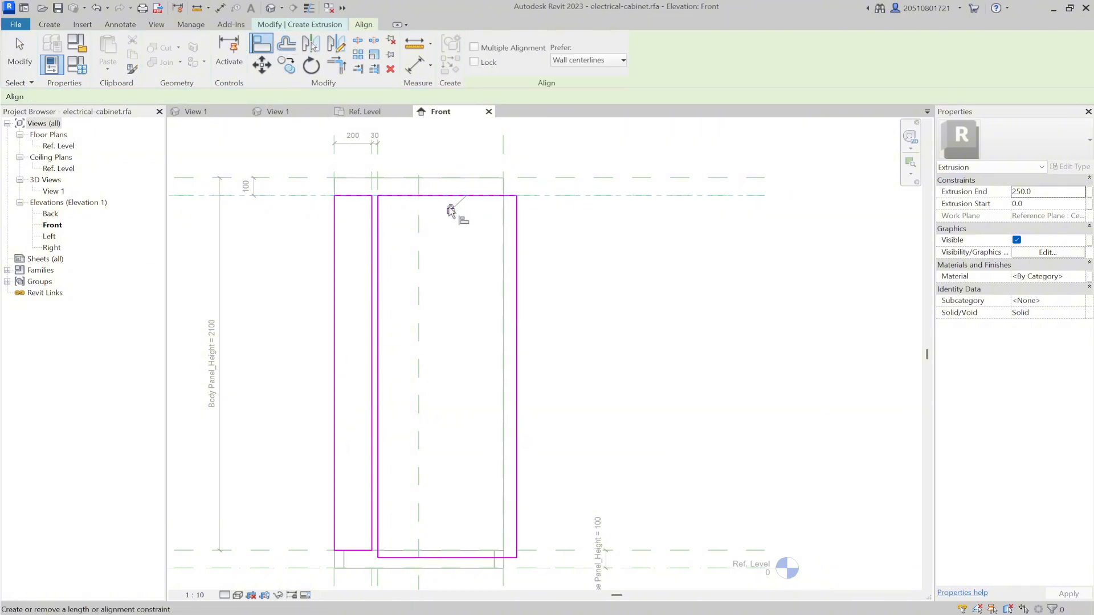
pyautogui.click(503, 150)
pyautogui.click(517, 342)
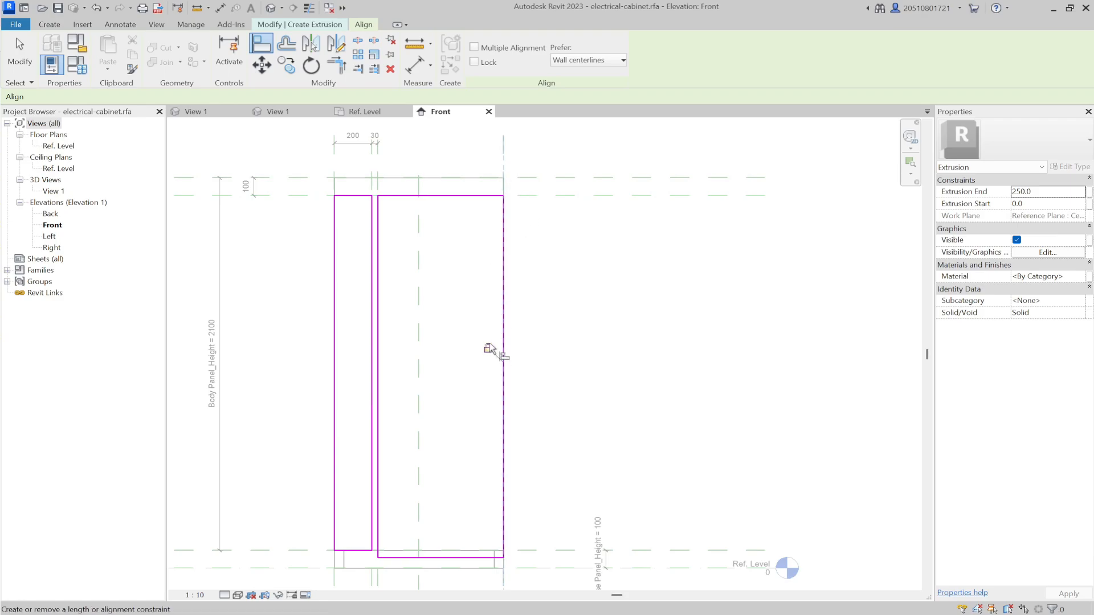
pyautogui.click(483, 550)
pyautogui.click(481, 557)
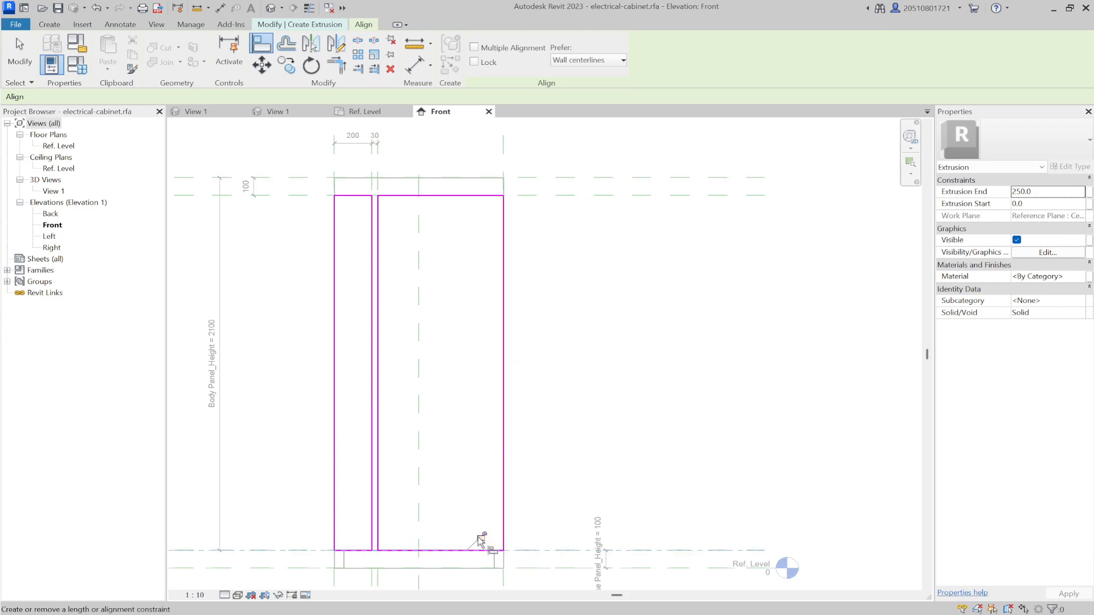
# - Align the narrow rectangle's edges to the surrounding reference planes, locking its left and right sides
pyautogui.click(335, 550)
pyautogui.click(472, 548)
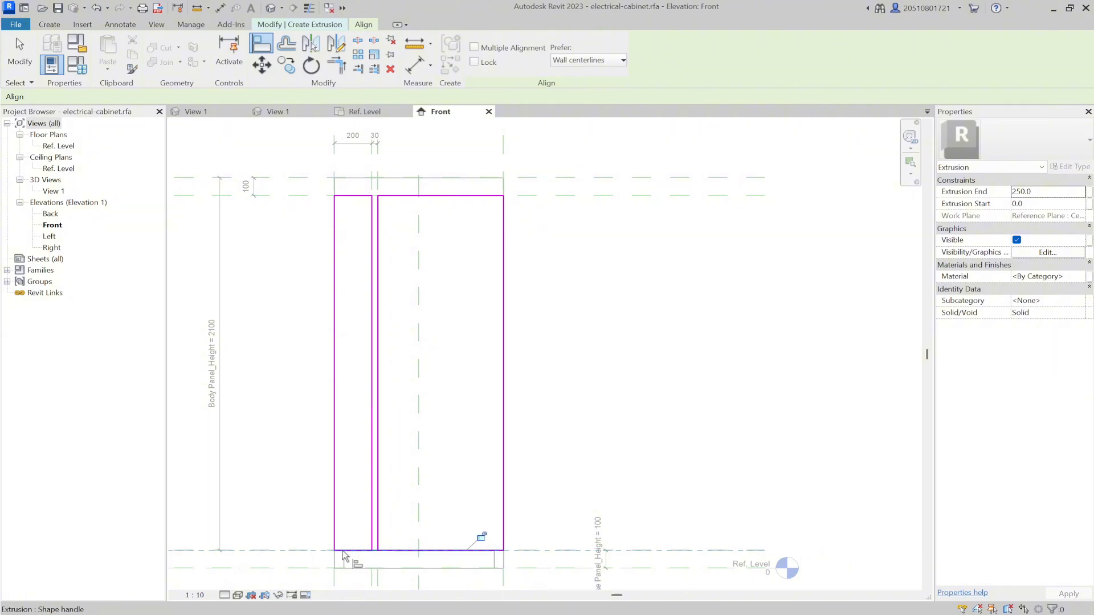
pyautogui.click(336, 164)
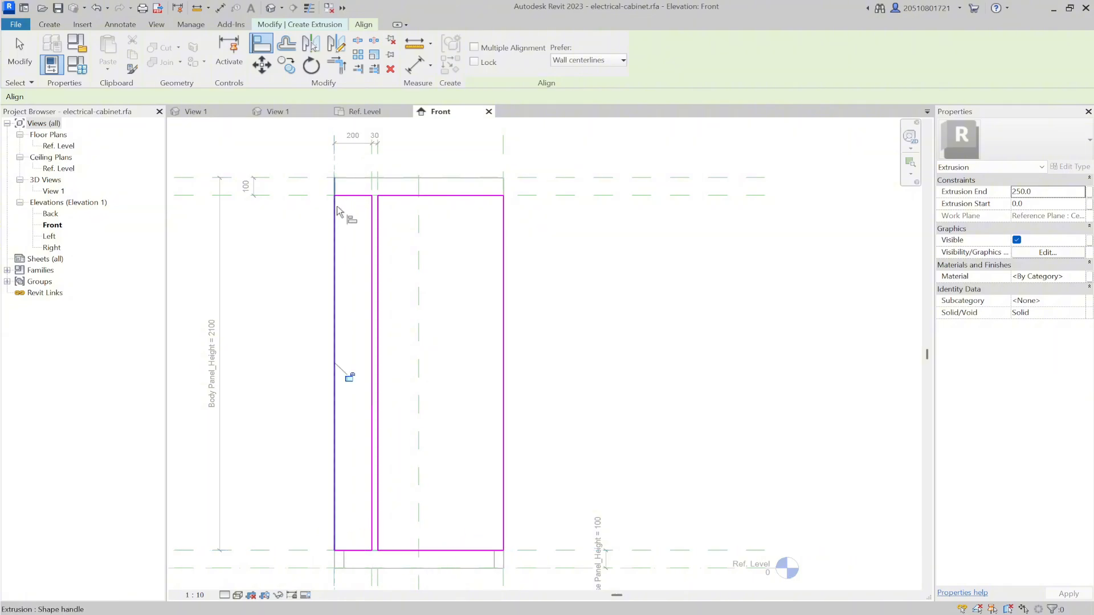
pyautogui.click(336, 358)
pyautogui.click(313, 195)
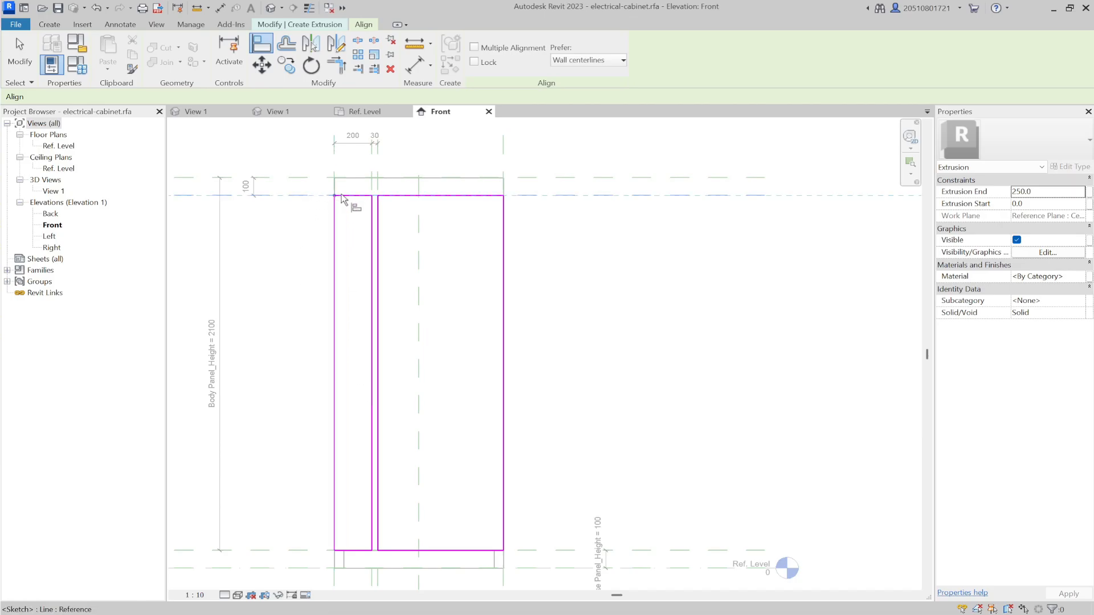
pyautogui.click(342, 195)
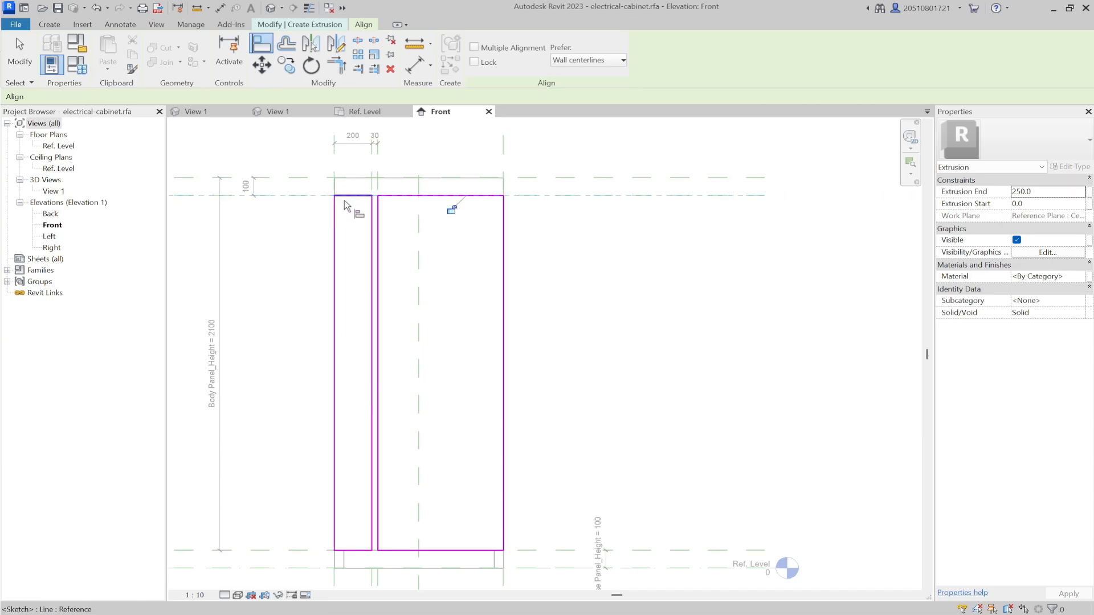
pyautogui.click(373, 181)
pyautogui.click(371, 249)
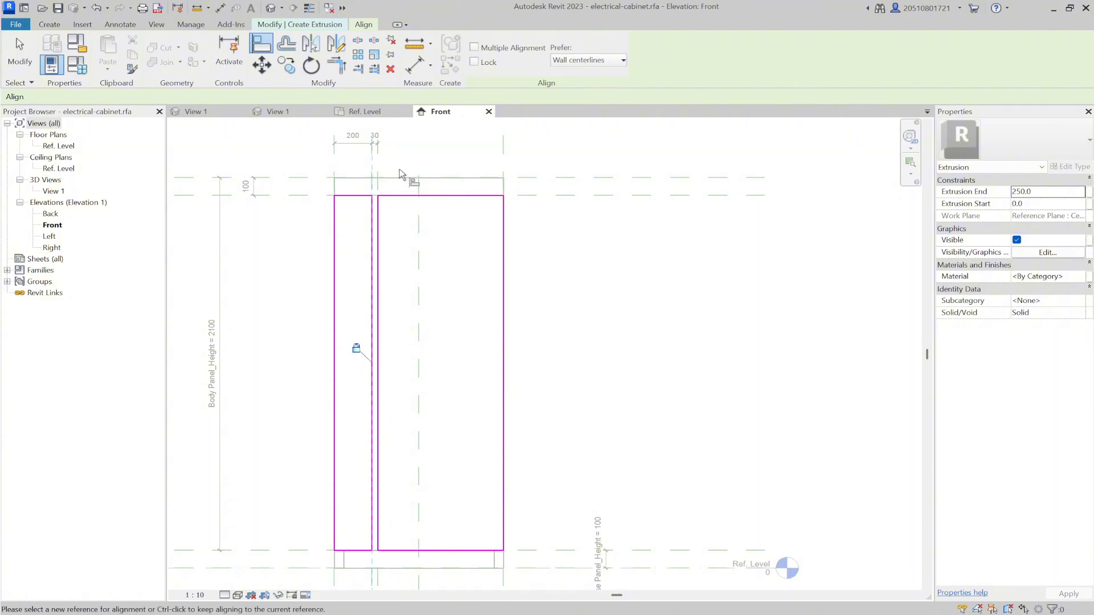
# - Align and lock the wide rectangle's left edge to the reference plane beside the gap, and finish the extrusion
pyautogui.click(377, 177)
pyautogui.click(376, 229)
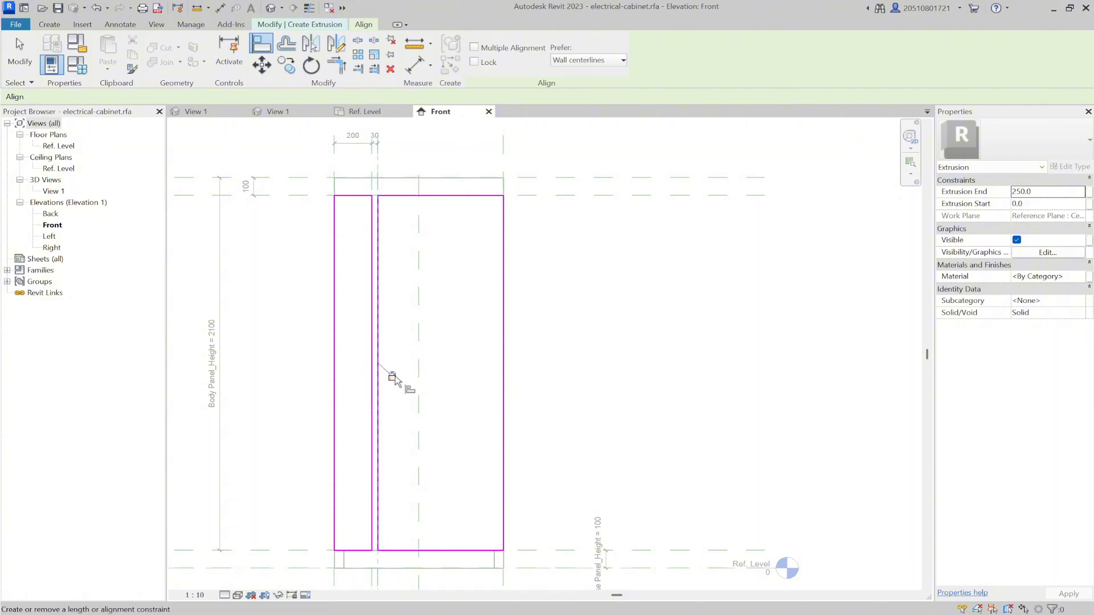
pyautogui.press('Escape')
pyautogui.press('Escape')
pyautogui.click(377, 356)
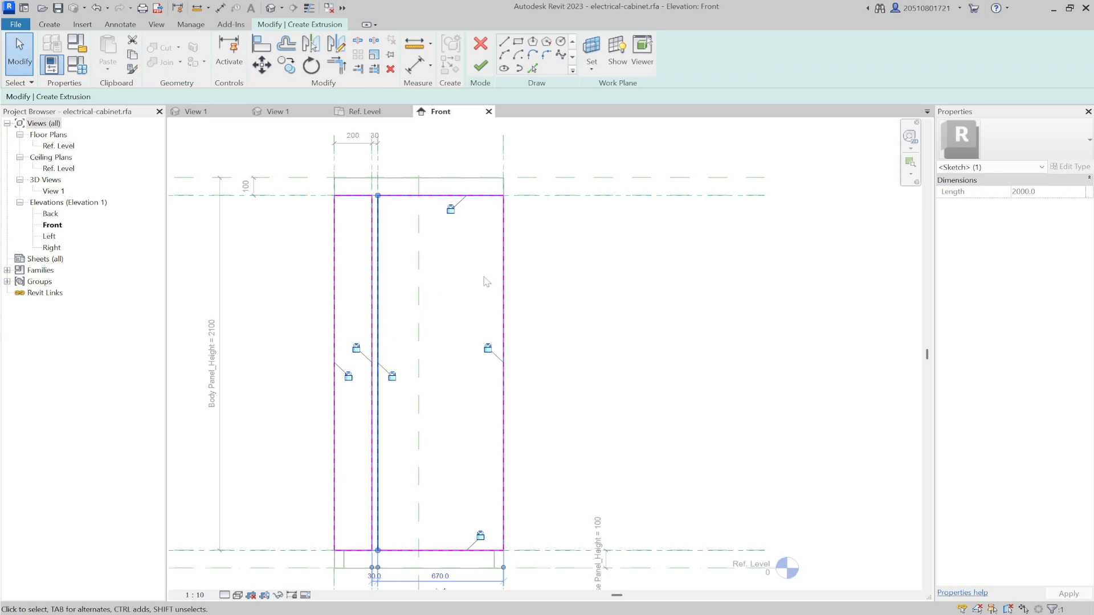
pyautogui.click(592, 399)
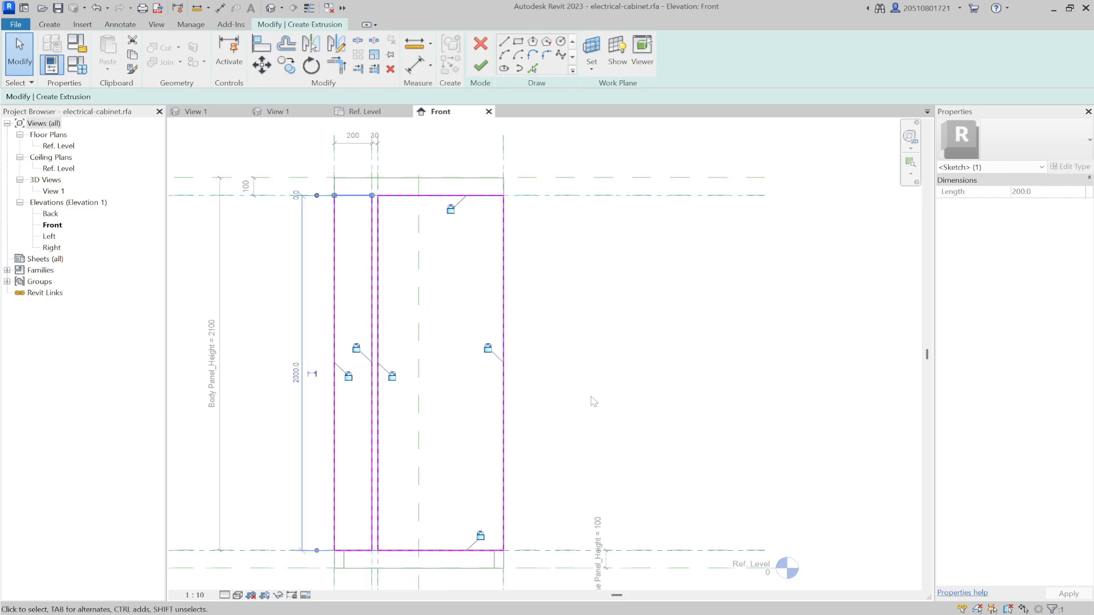
pyautogui.click(480, 66)
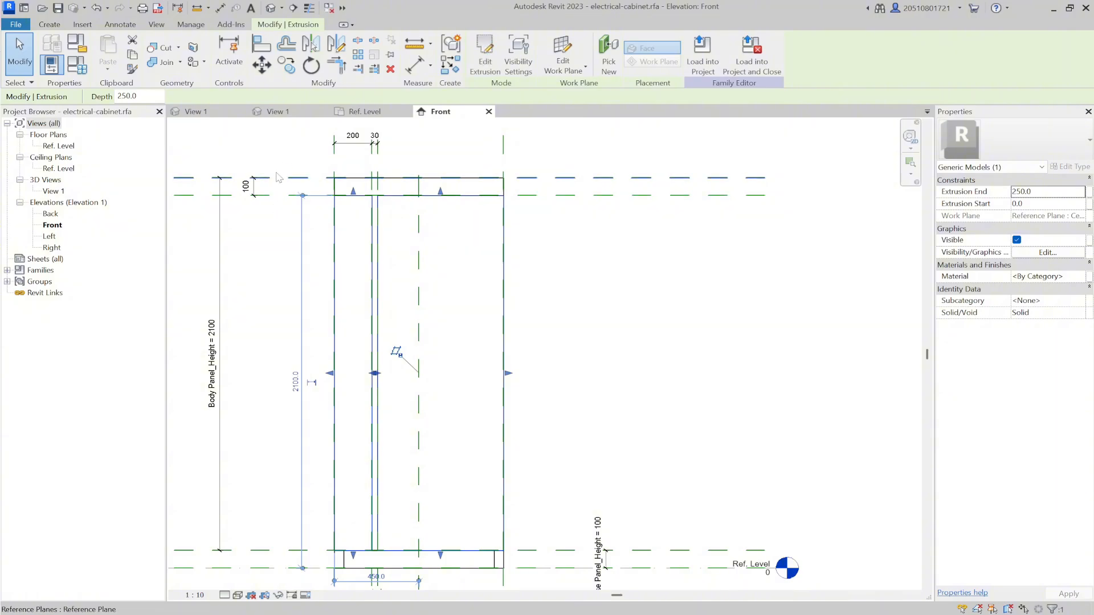
# - In the Ref. Level plan, copy the cabinet's front reference plane about 145 mm outward and dimension the offset between them
pyautogui.click(358, 112)
pyautogui.scroll(1, 409, 480)
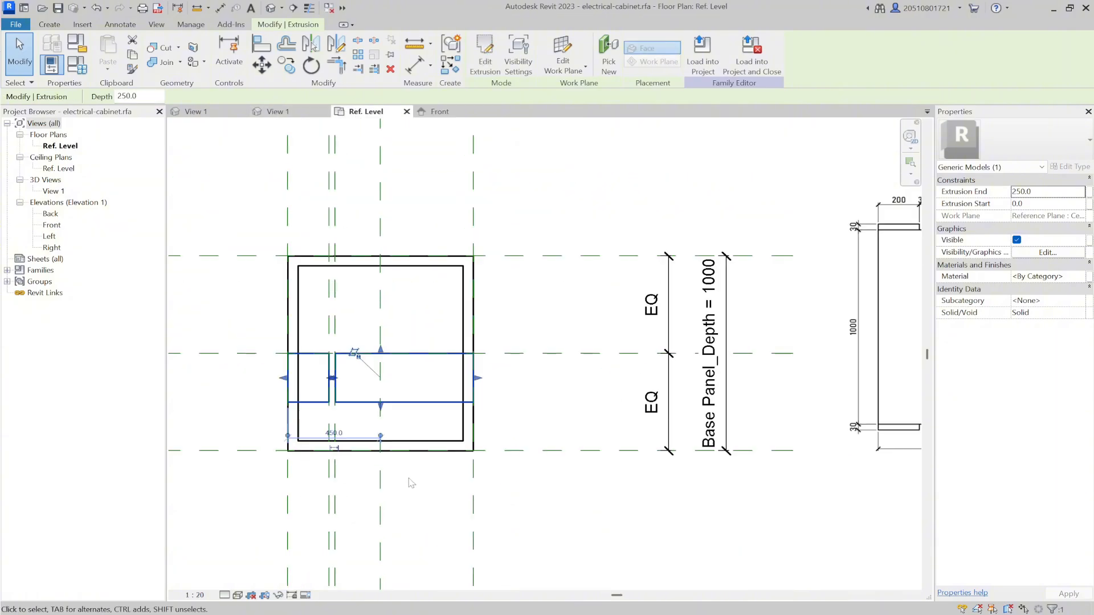
pyautogui.click(557, 501)
pyautogui.moveTo(559, 453); pyautogui.dragTo(557, 485)
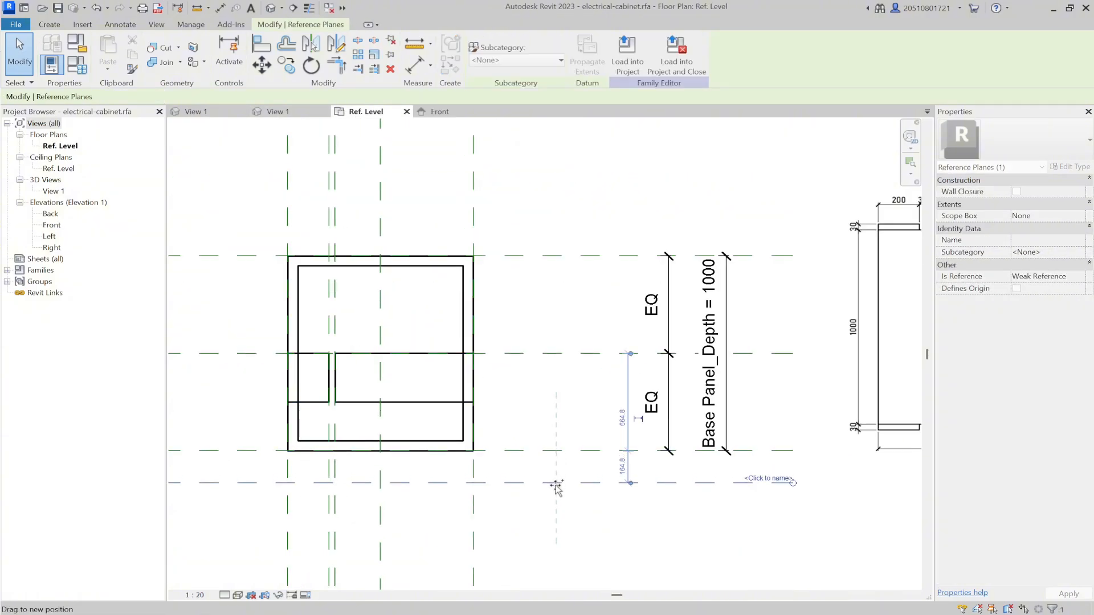
pyautogui.click(414, 65)
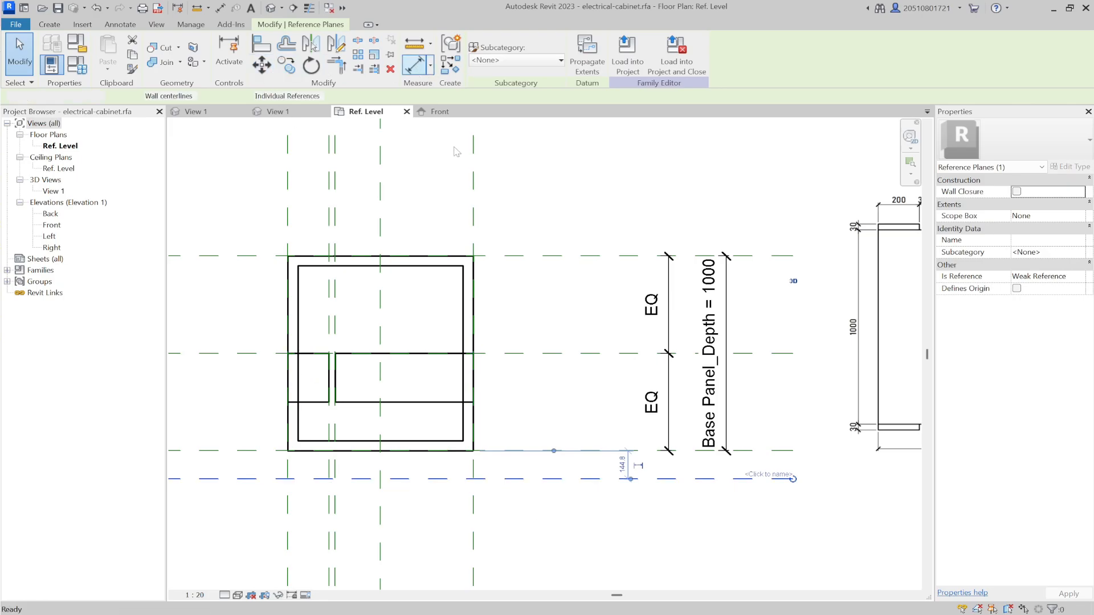
pyautogui.click(599, 481)
pyautogui.click(605, 452)
pyautogui.click(669, 464)
pyautogui.press('Escape')
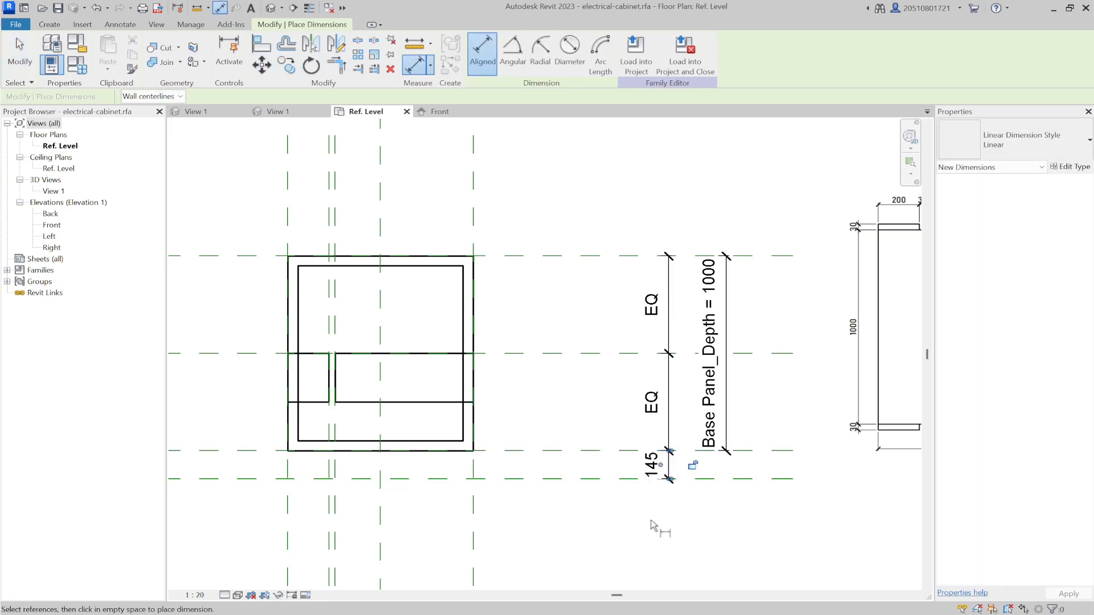
pyautogui.press('Escape')
# - Set the copied front plane's offset from the cabinet front to 30 mm
pyautogui.click(693, 479)
pyautogui.click(632, 463)
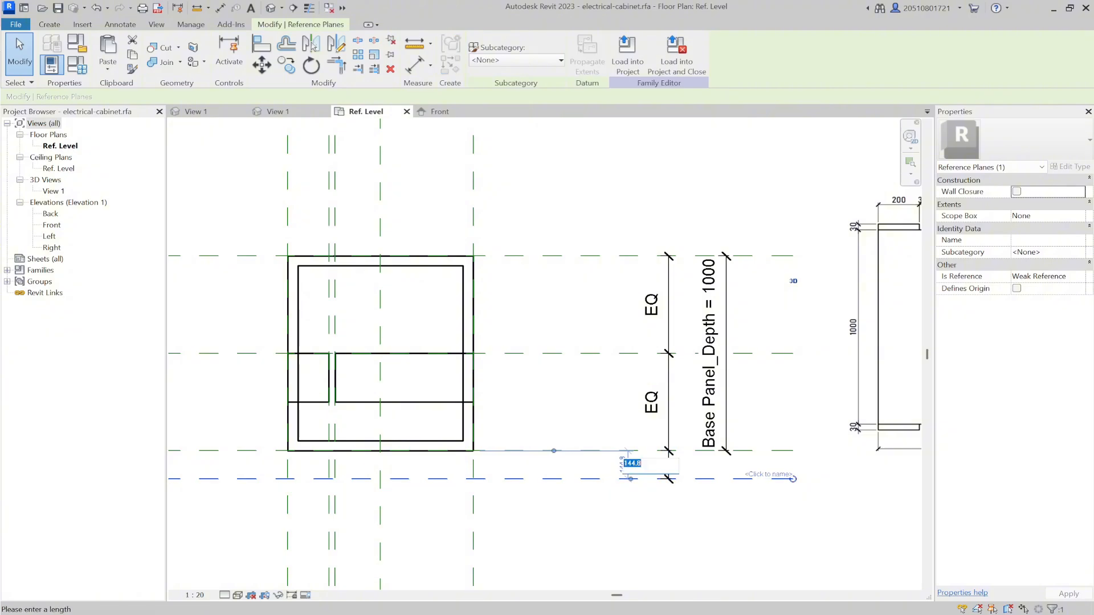
pyautogui.press('Return')
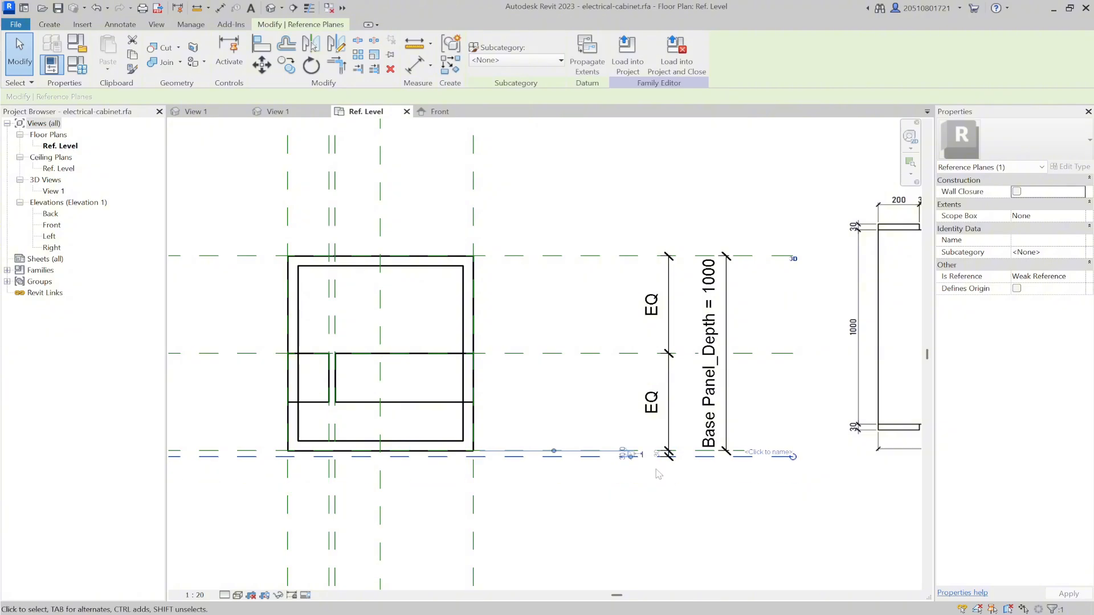
pyautogui.click(684, 502)
pyautogui.click(655, 464)
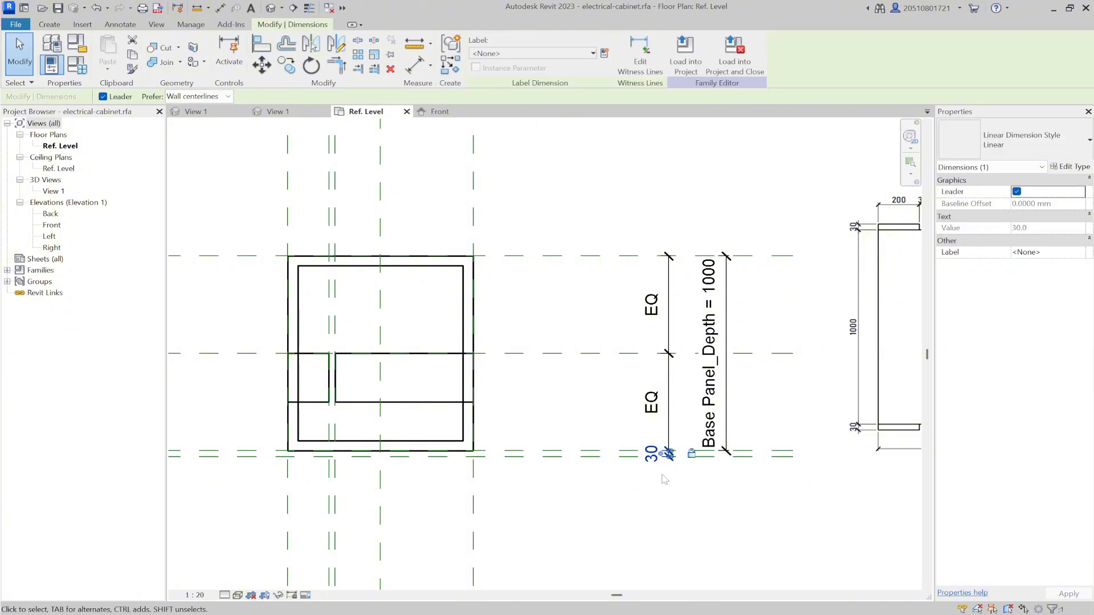
# - Align the door panels' front faces to the outer 30 mm offset reference plane and their back faces to the cabinet's front plane
pyautogui.click(473, 504)
pyautogui.click(263, 47)
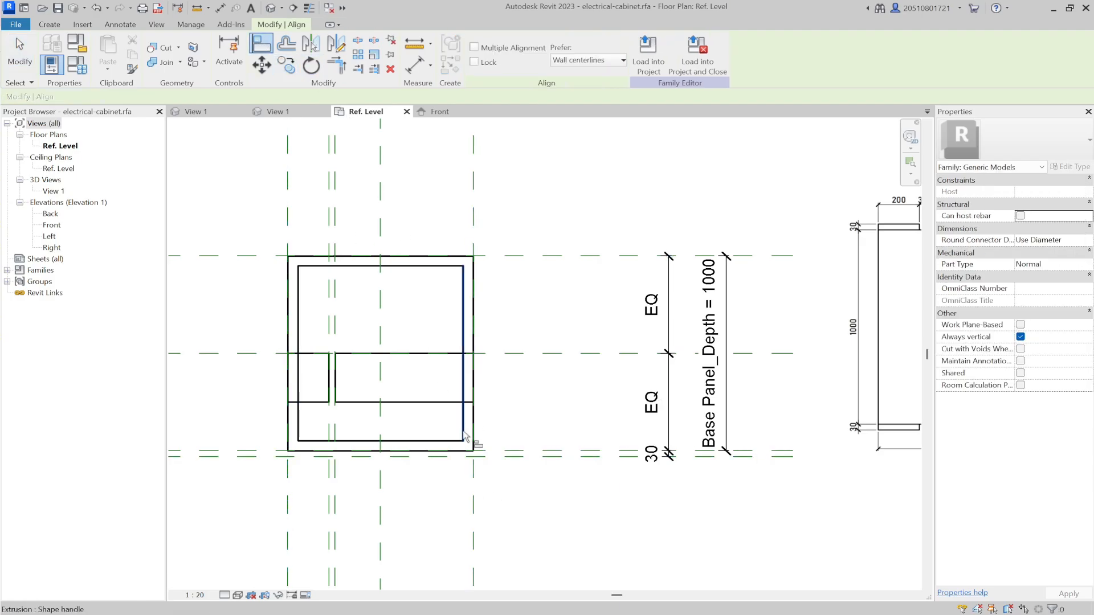
pyautogui.click(481, 455)
pyautogui.click(452, 403)
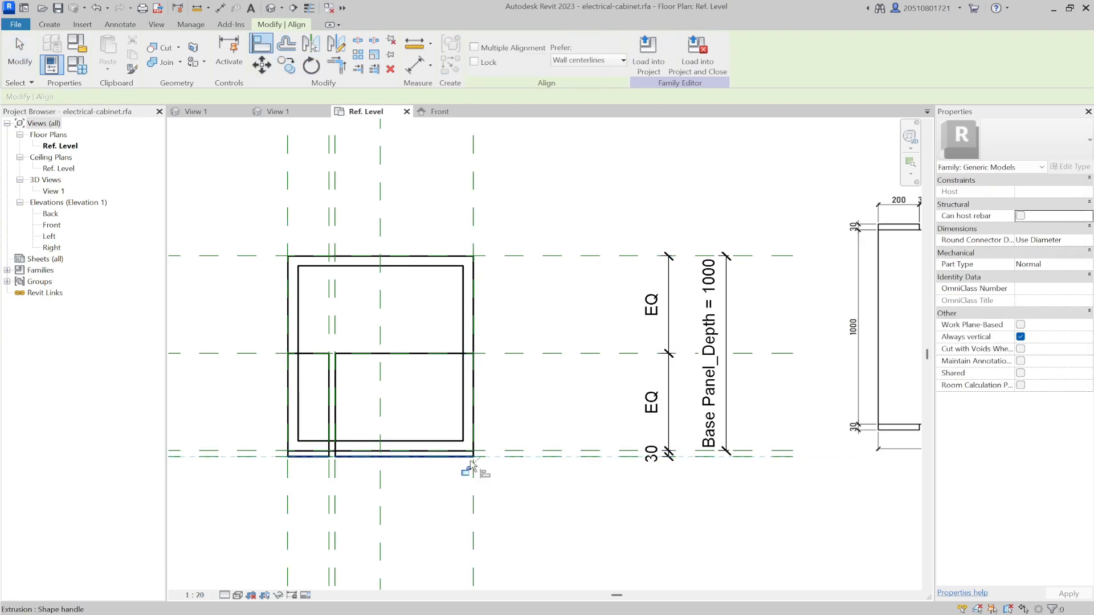
pyautogui.click(503, 451)
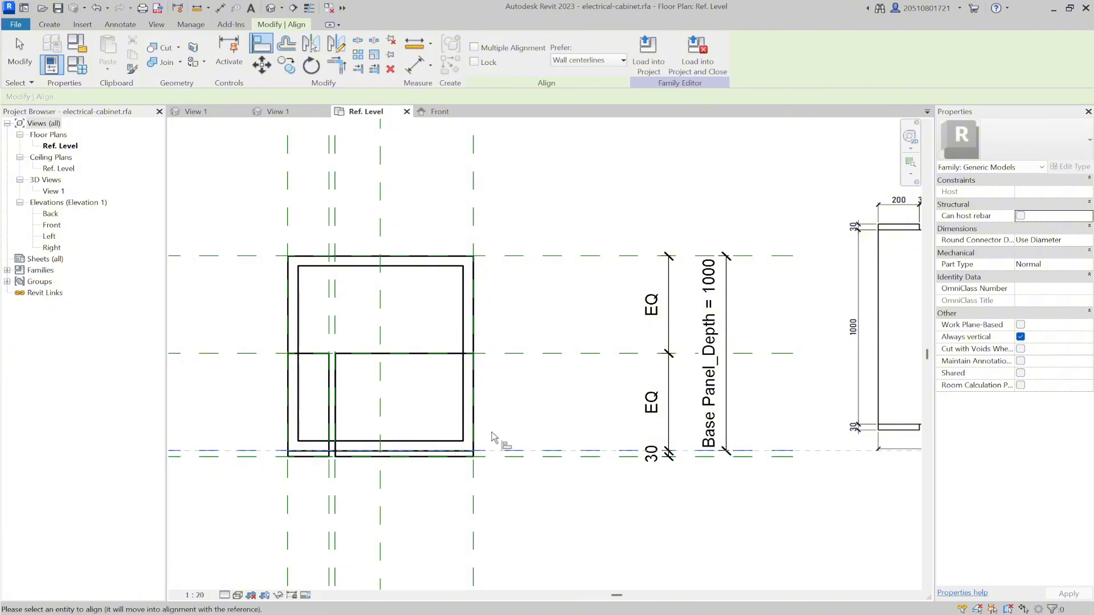
pyautogui.click(444, 354)
pyautogui.press('Escape')
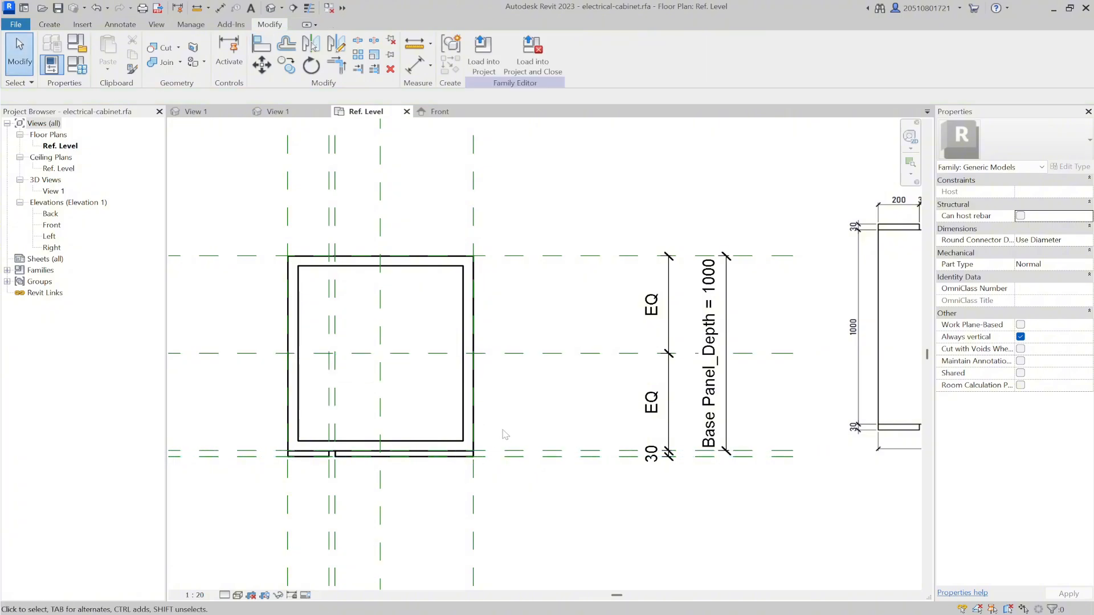
# - In the 3D view, flex the family with Body Panel_Height 2300, Base Panel_Depth 1500 and Base Panel_Width 1200
pyautogui.hotkey('ctrl', 'Tab')
pyautogui.scroll(-5, 308, 437)
pyautogui.keyDown('shift'); pyautogui.moveTo(300, 542); pyautogui.dragTo(367, 483, button='middle'); pyautogui.keyUp('shift')
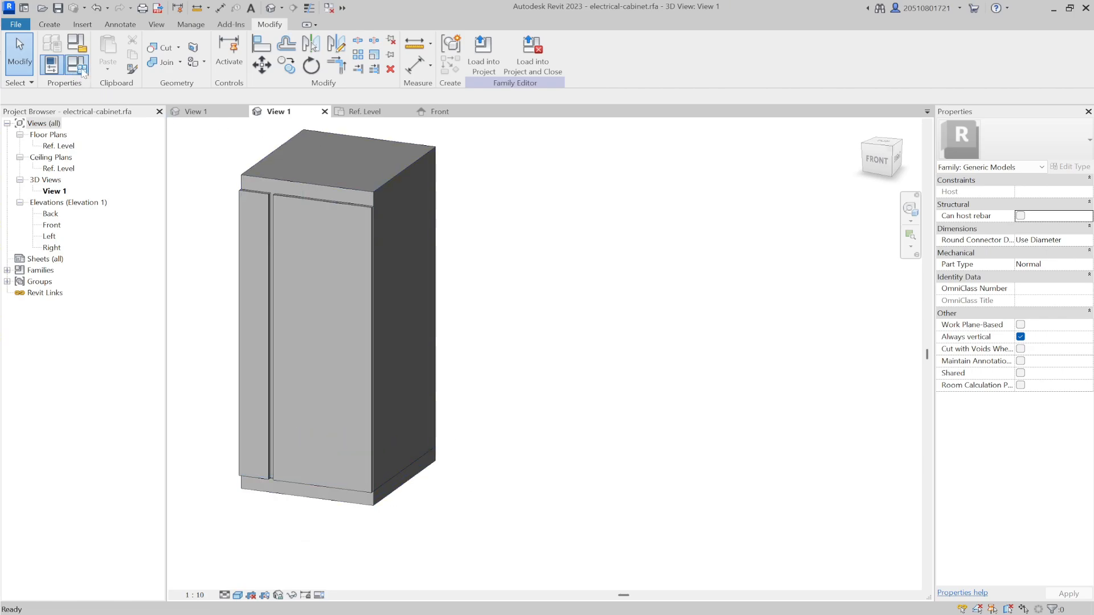
pyautogui.click(77, 64)
pyautogui.click(744, 200)
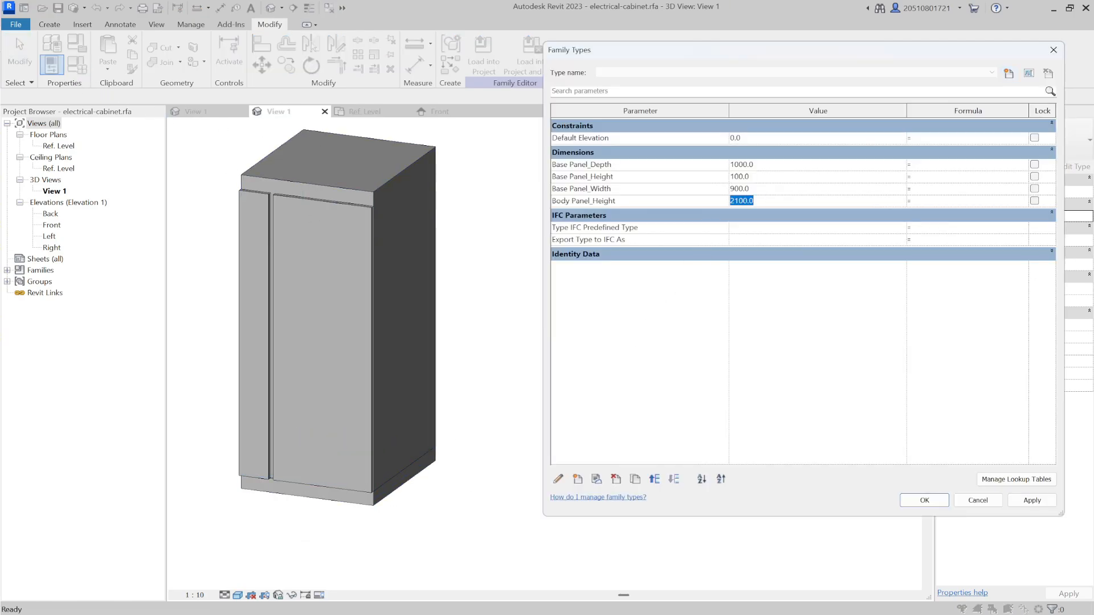
pyautogui.write('2300')
pyautogui.press('Return')
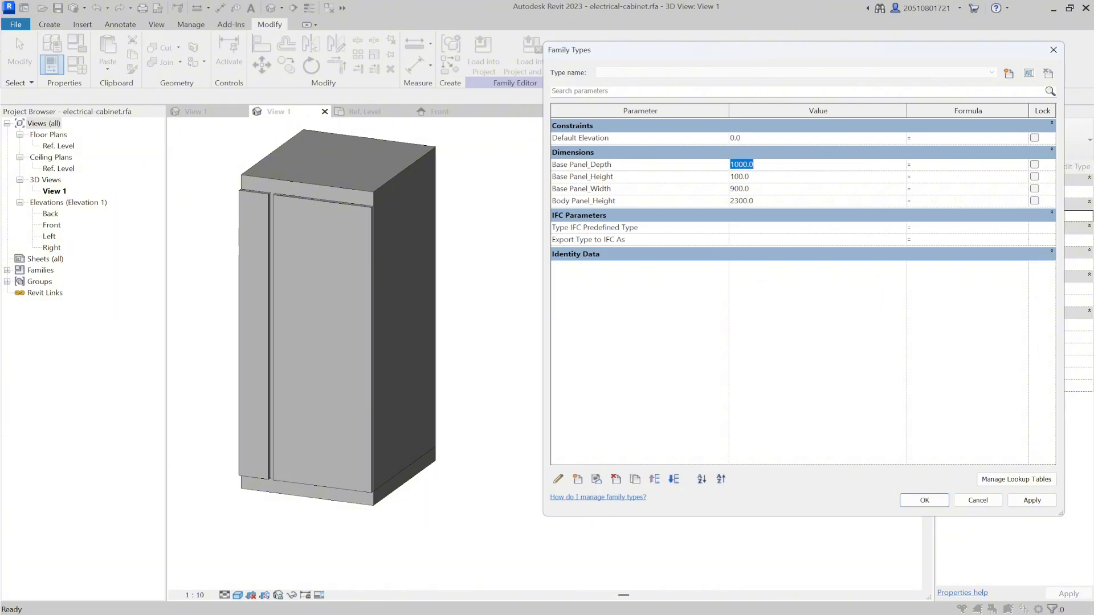
pyautogui.click(1032, 501)
pyautogui.click(789, 188)
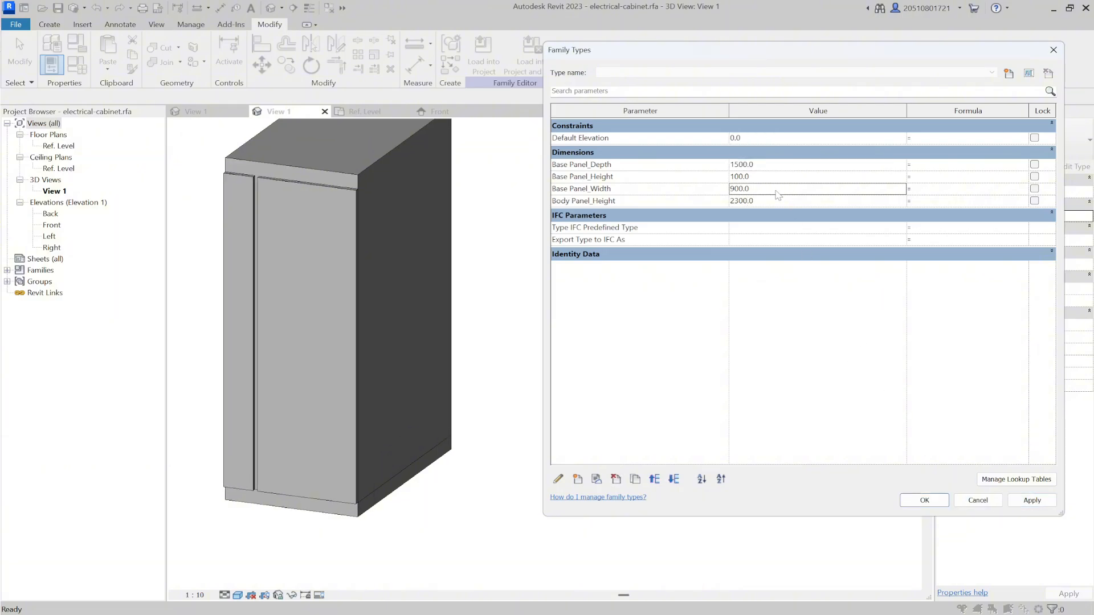
pyautogui.write('1200')
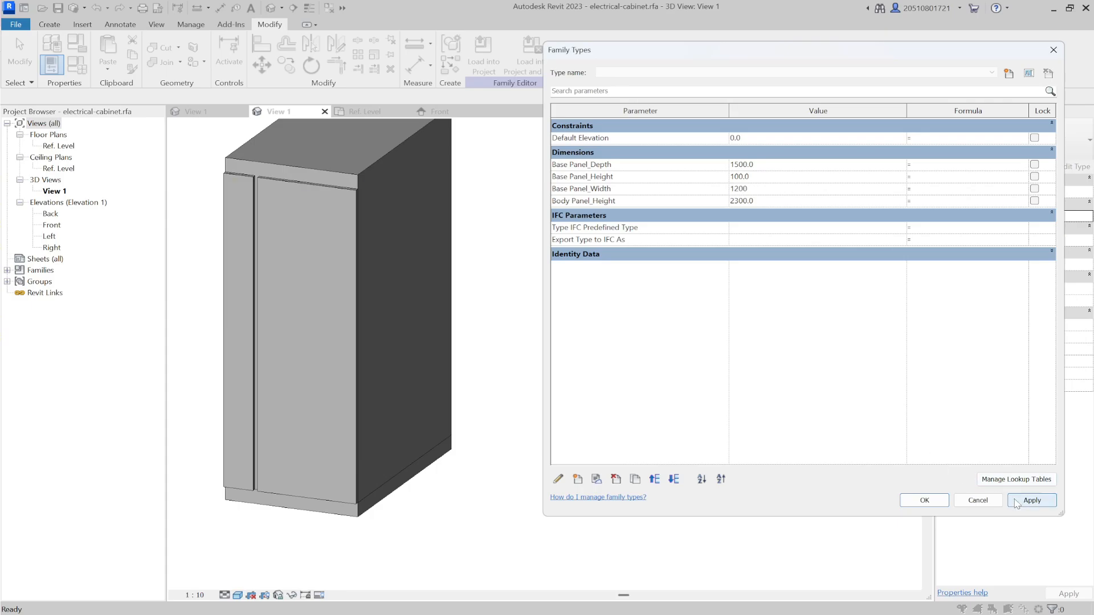
pyautogui.click(1017, 504)
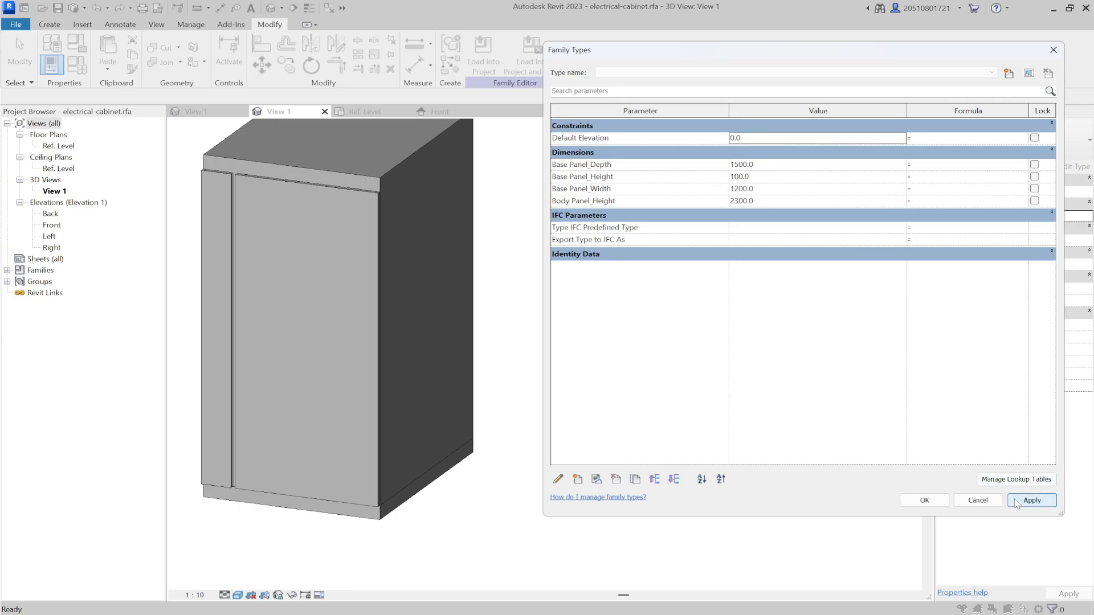
# - Restore the family dimensions to Body Panel_Height 2100, Base Panel_Width 900 and Base Panel_Depth 1000
pyautogui.click(769, 201)
pyautogui.click(779, 188)
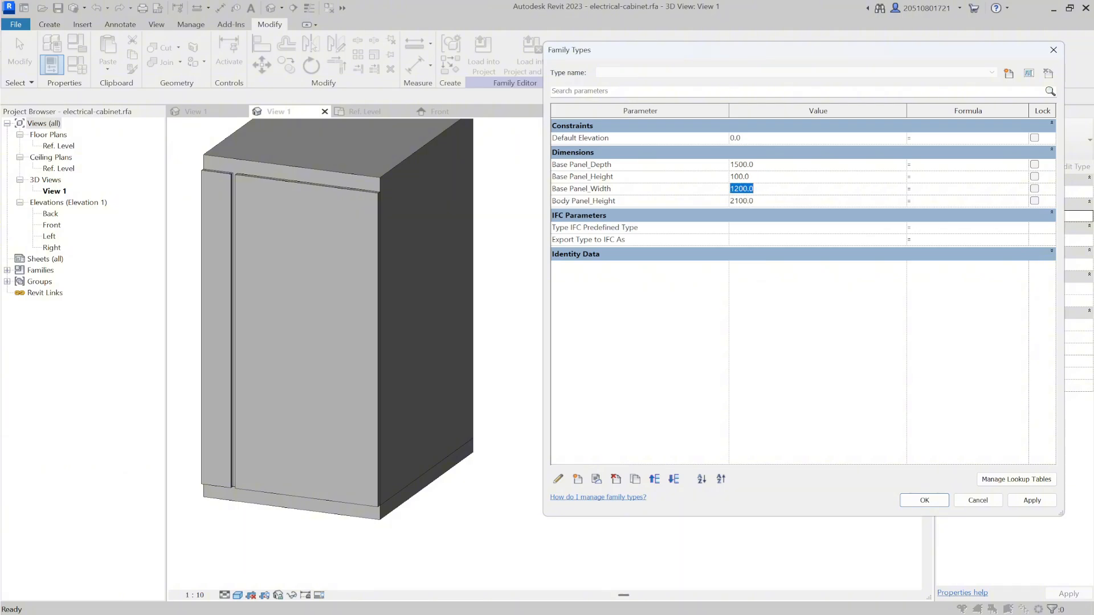
pyautogui.write('900')
pyautogui.click(780, 165)
pyautogui.write('100')
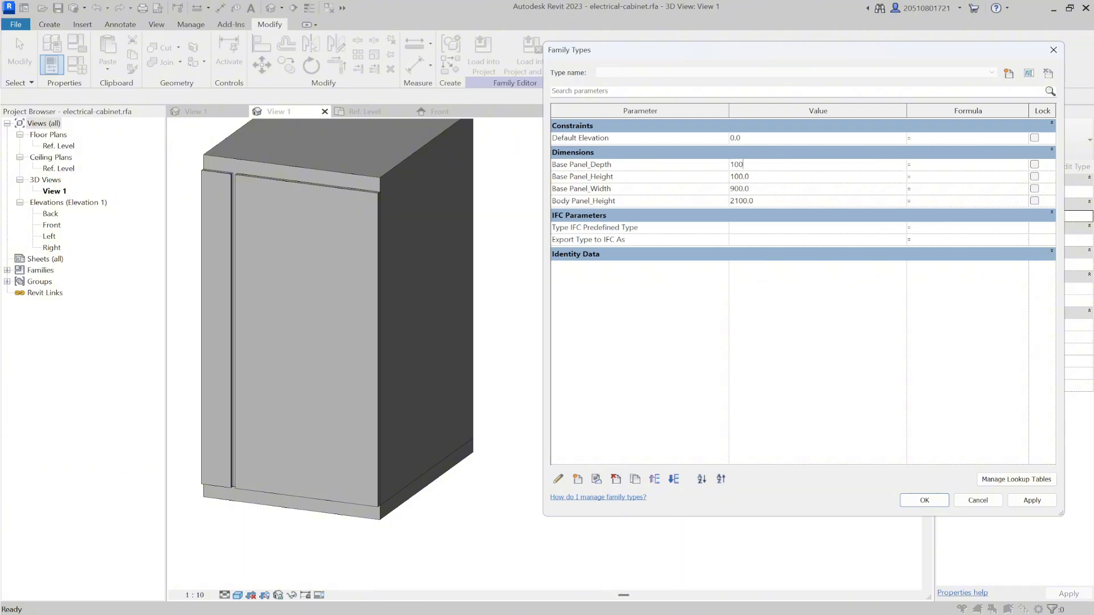